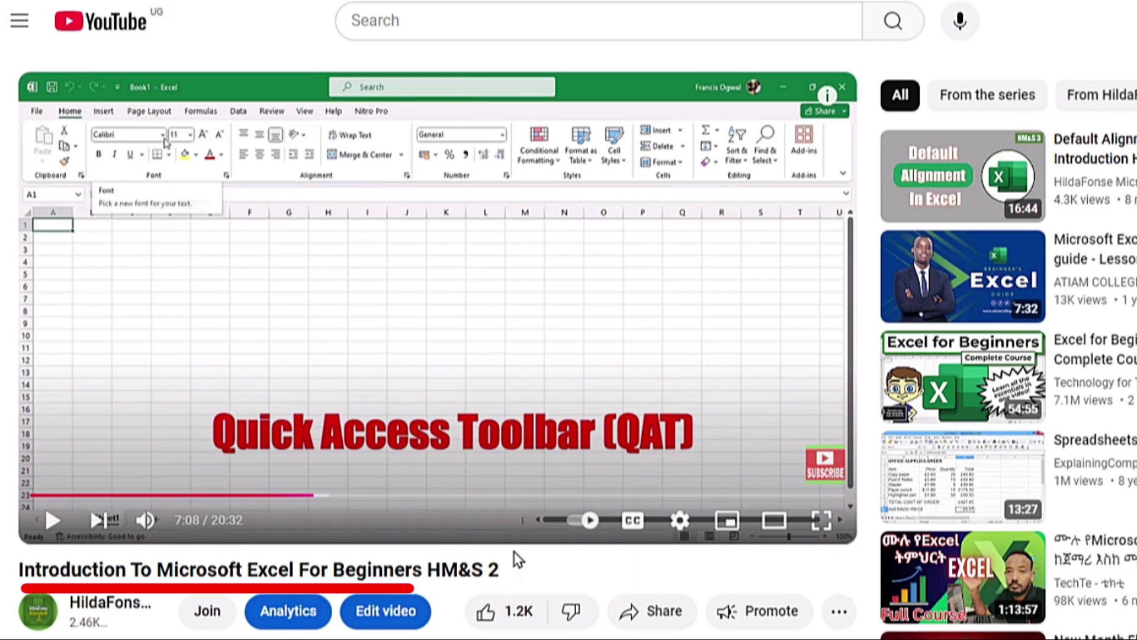
scroll(355, 468, down, 5)
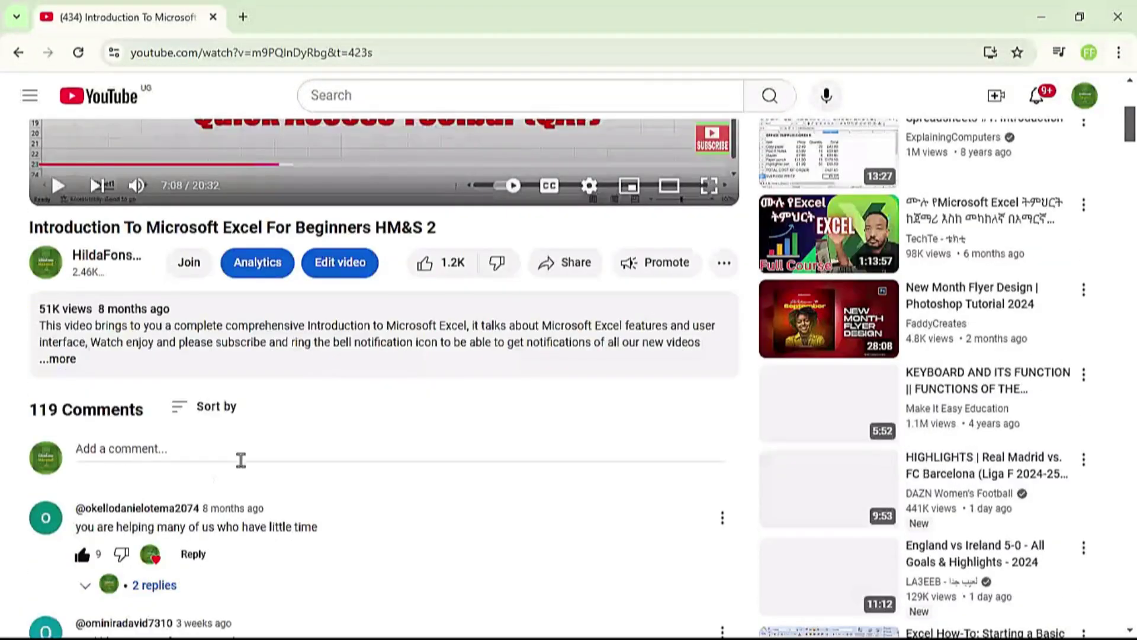
scroll(240, 460, down, 8)
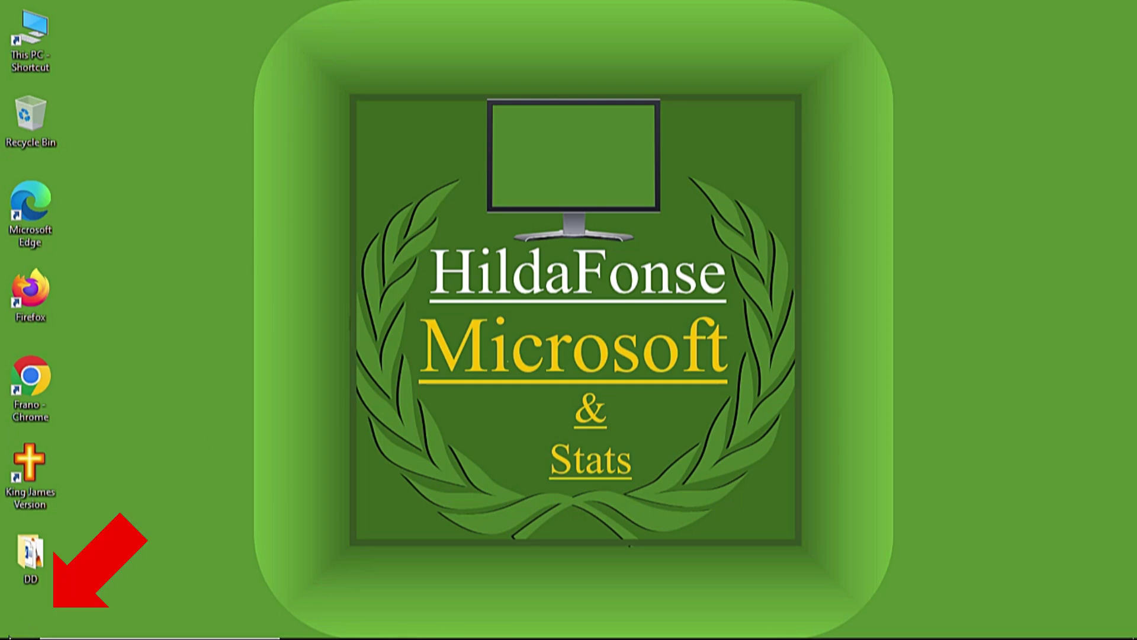
Browse the Windows Start menu's alphabetical app list down to Word, and close it without launching anything
mouse_move(8, 636)
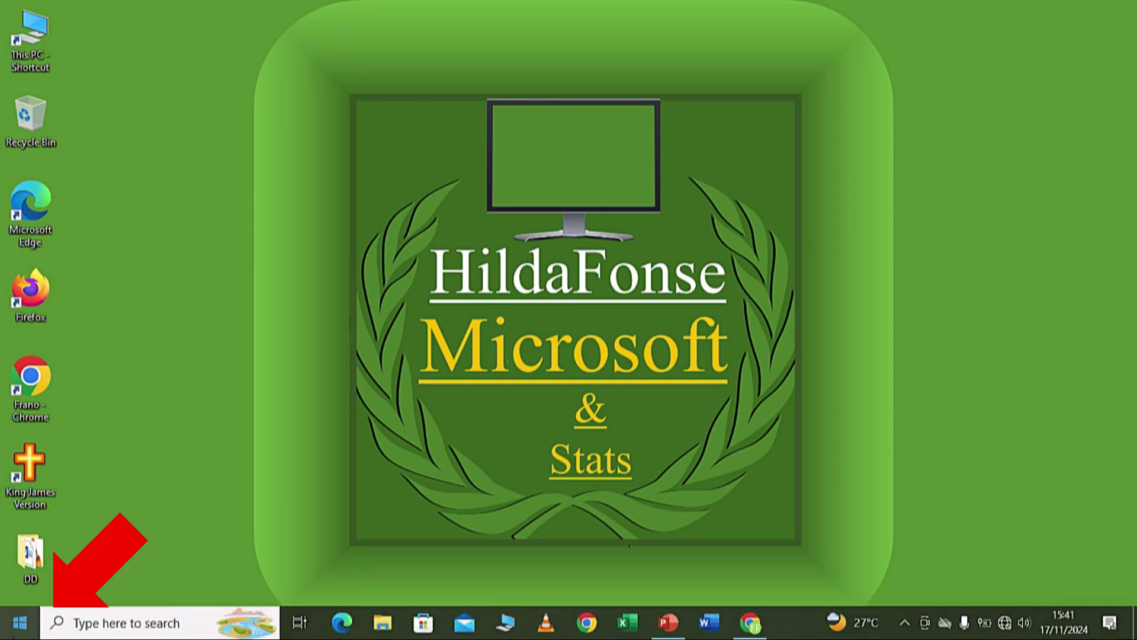
click(18, 634)
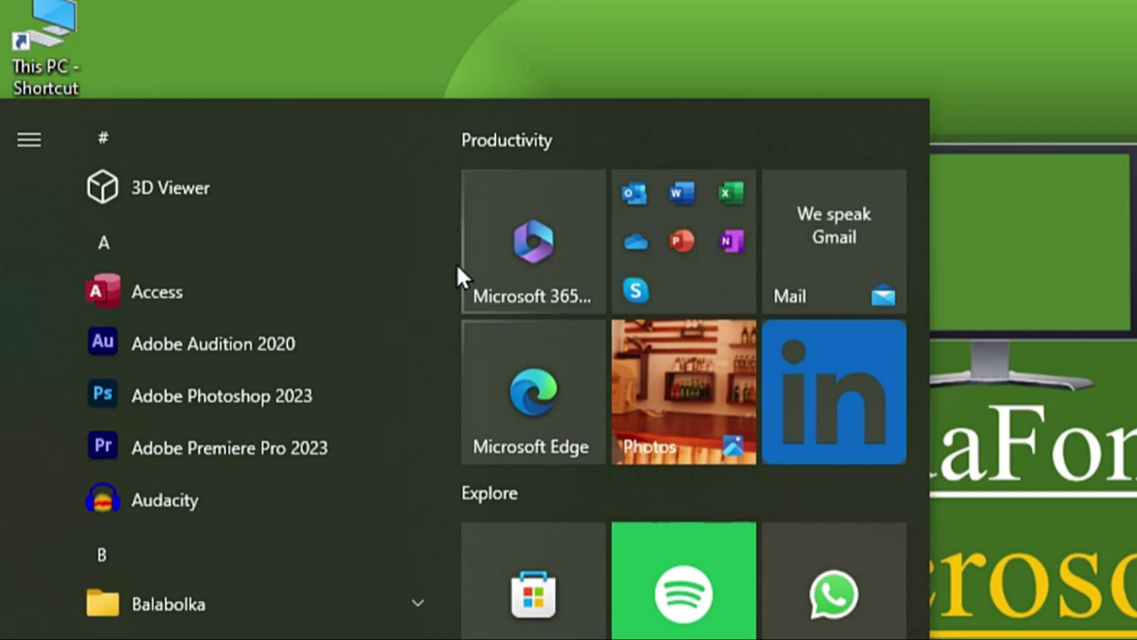
drag(448, 269, 395, 627)
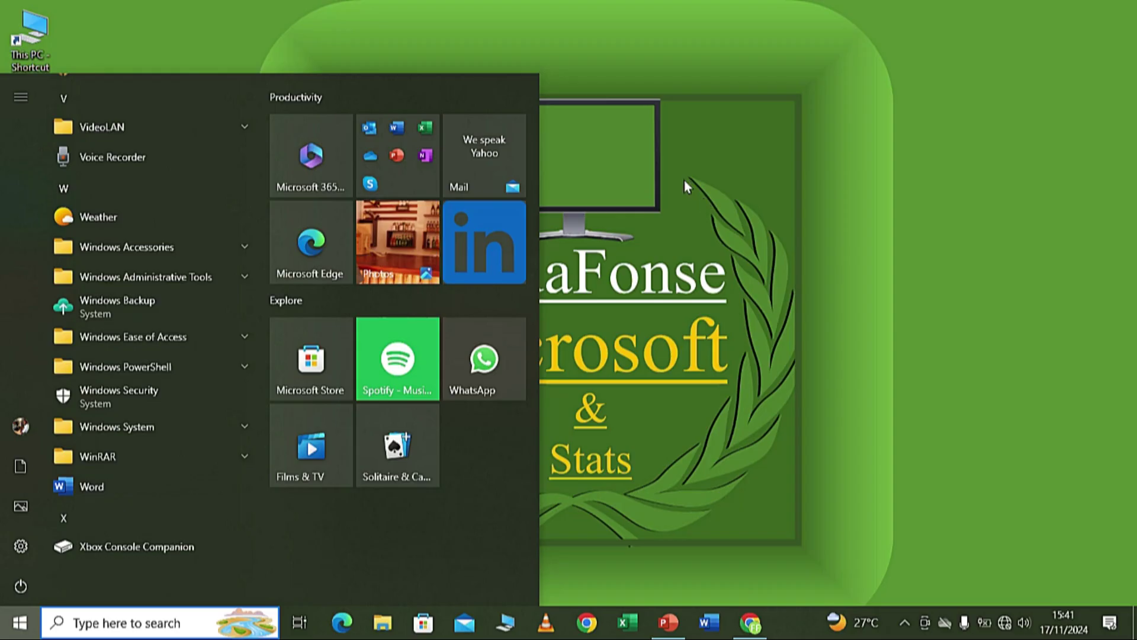
click(685, 185)
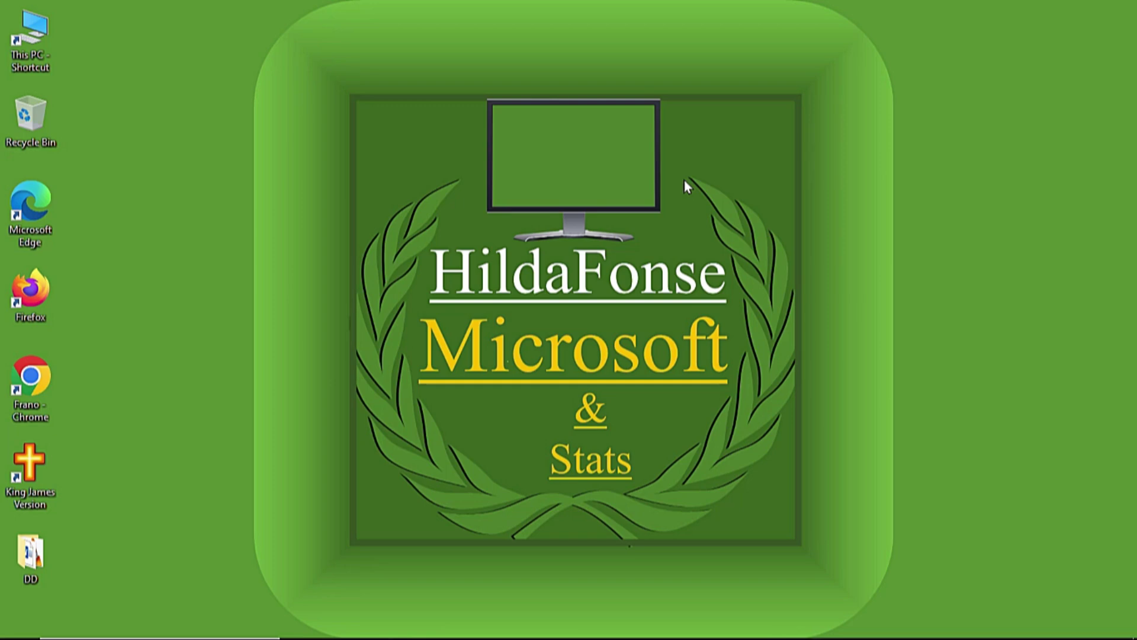
Search Windows for "word" to find the Word app, and dismiss the search results
mouse_move(137, 634)
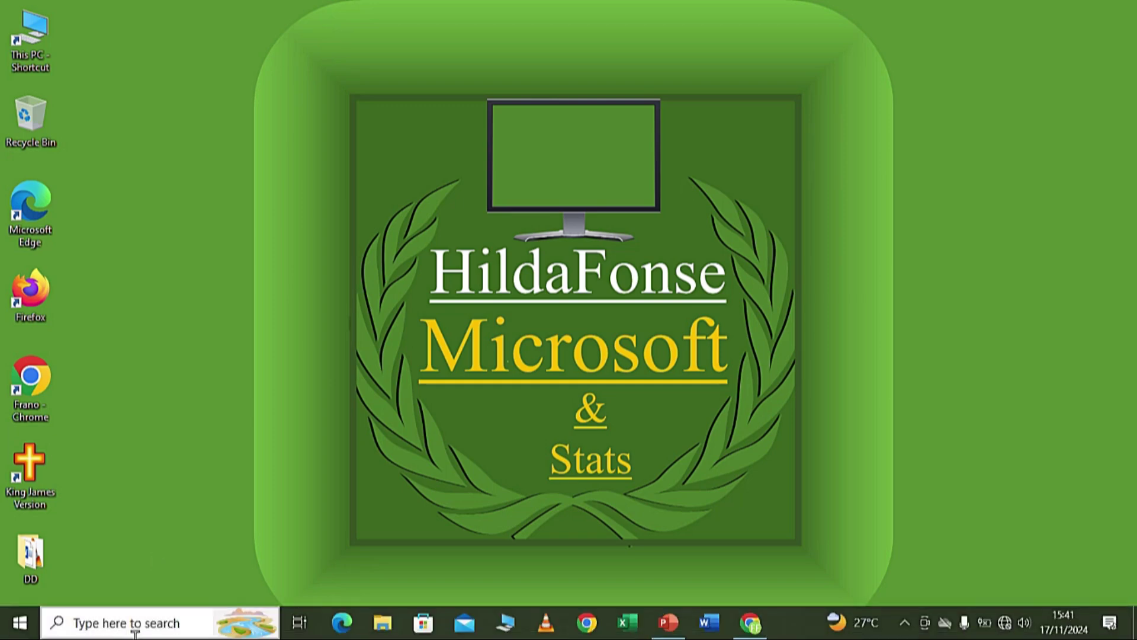
click(154, 623)
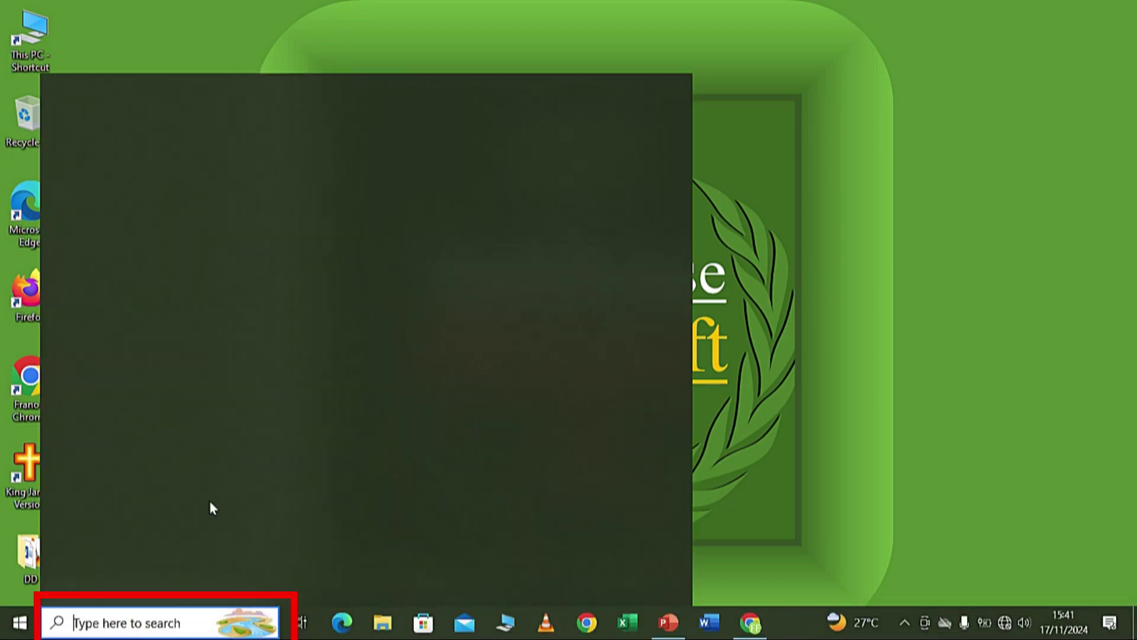
text(word)
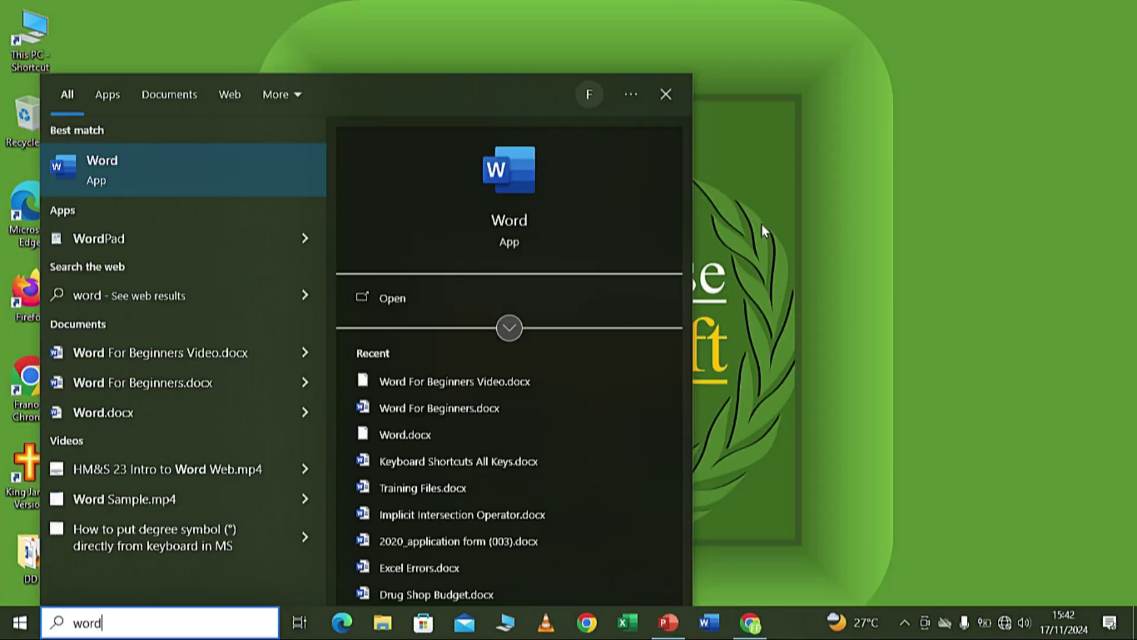
click(879, 161)
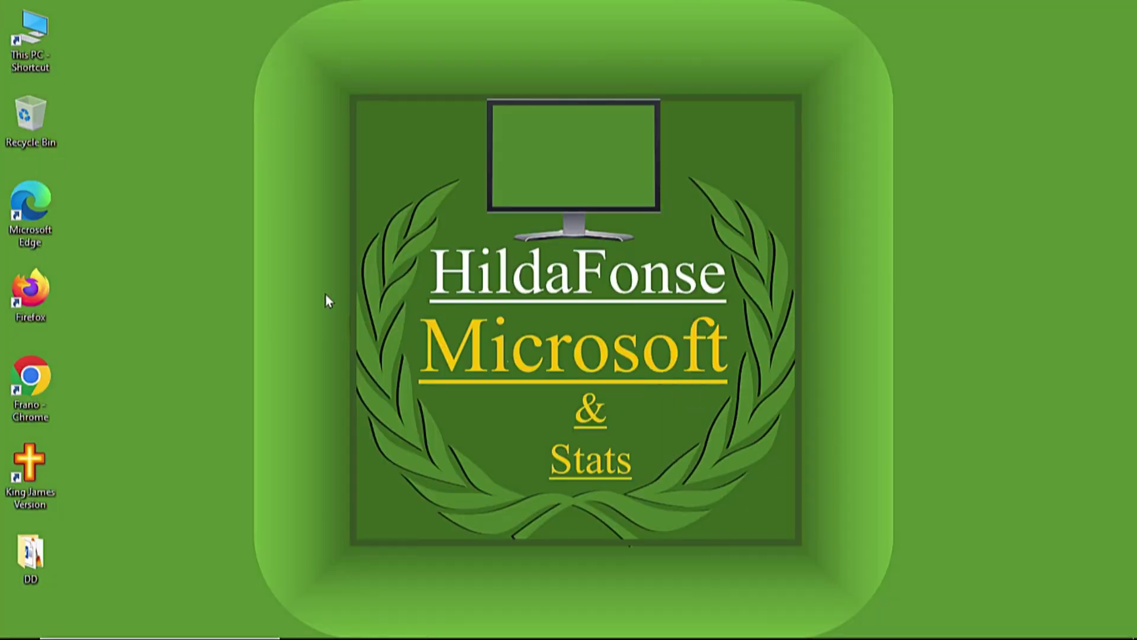
Create a new Microsoft Word document on the desktop and name it "Introduction To Word"
right_click(366, 260)
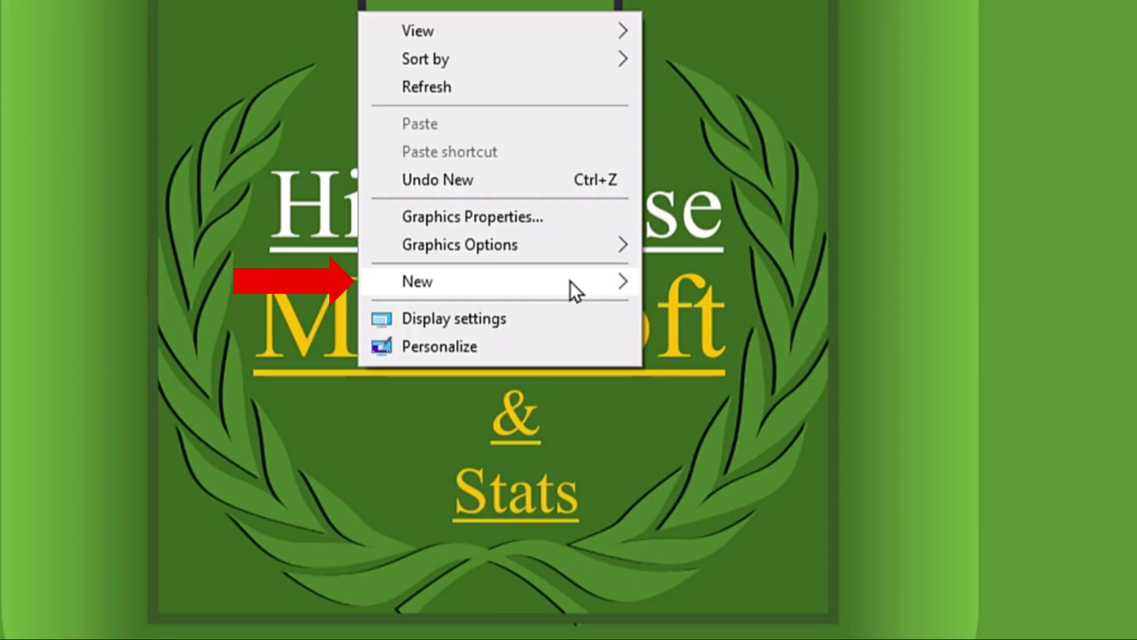
mouse_move(627, 326)
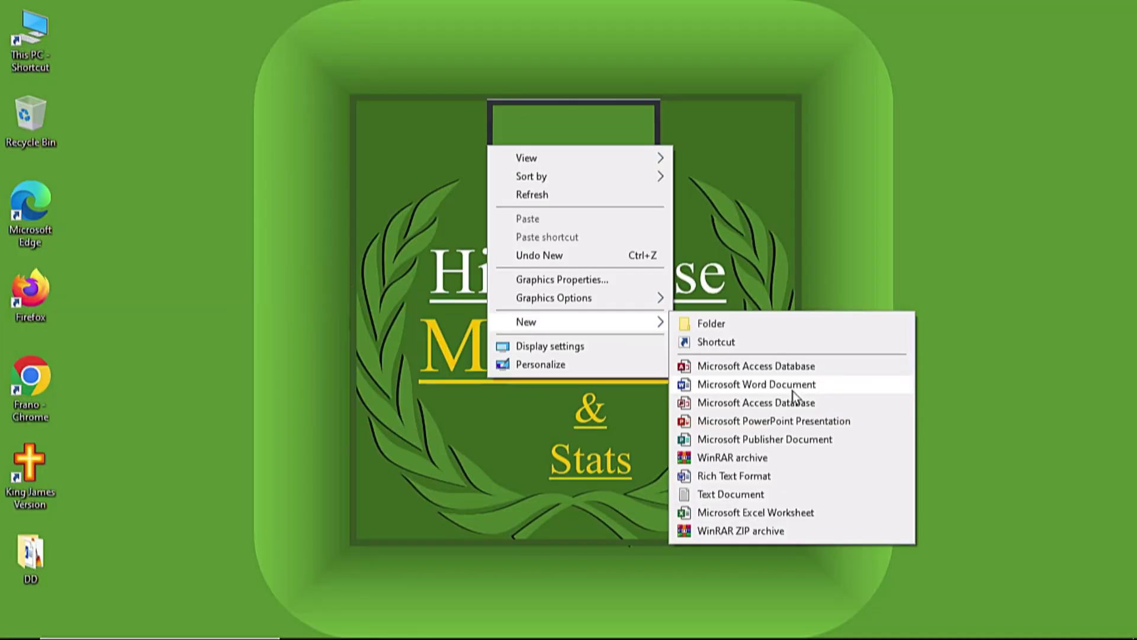
click(825, 387)
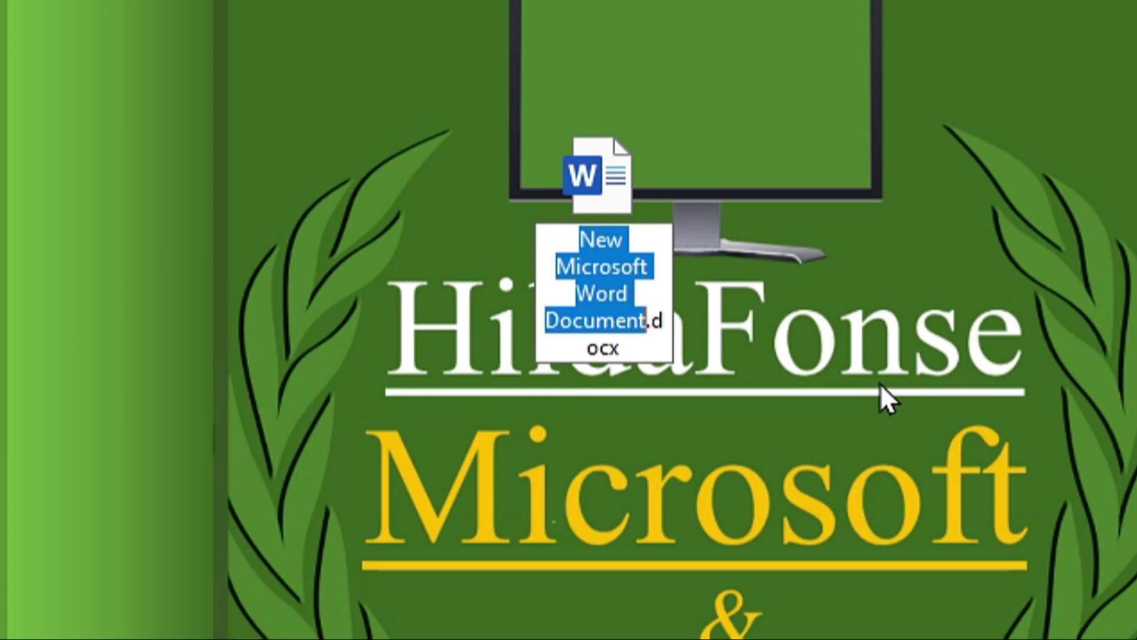
text(Introduction T)
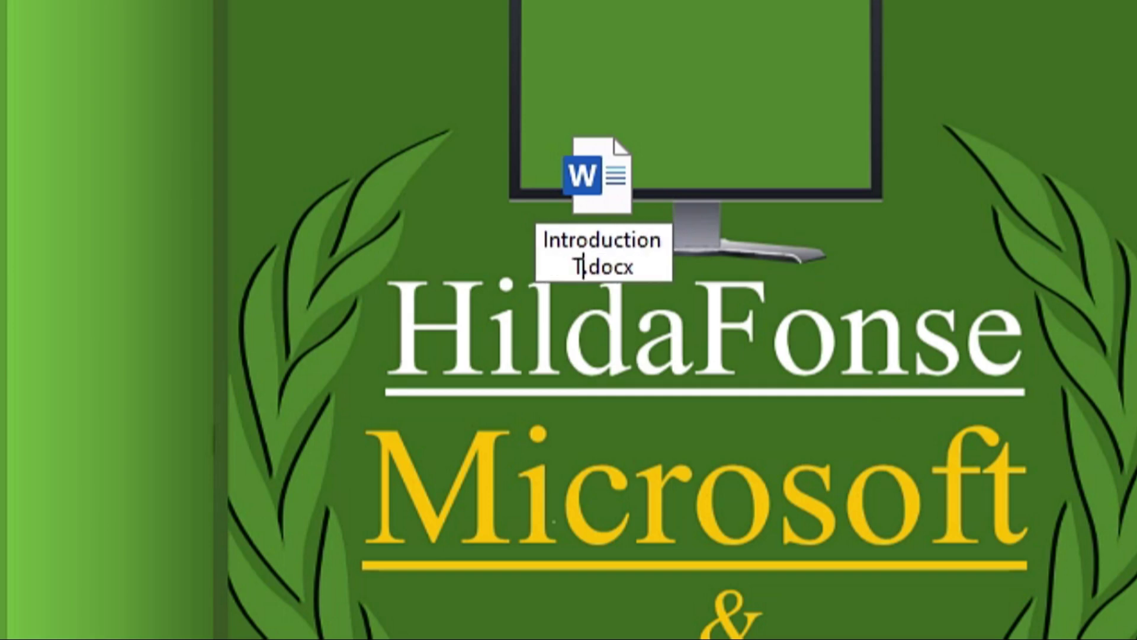
text(o Word)
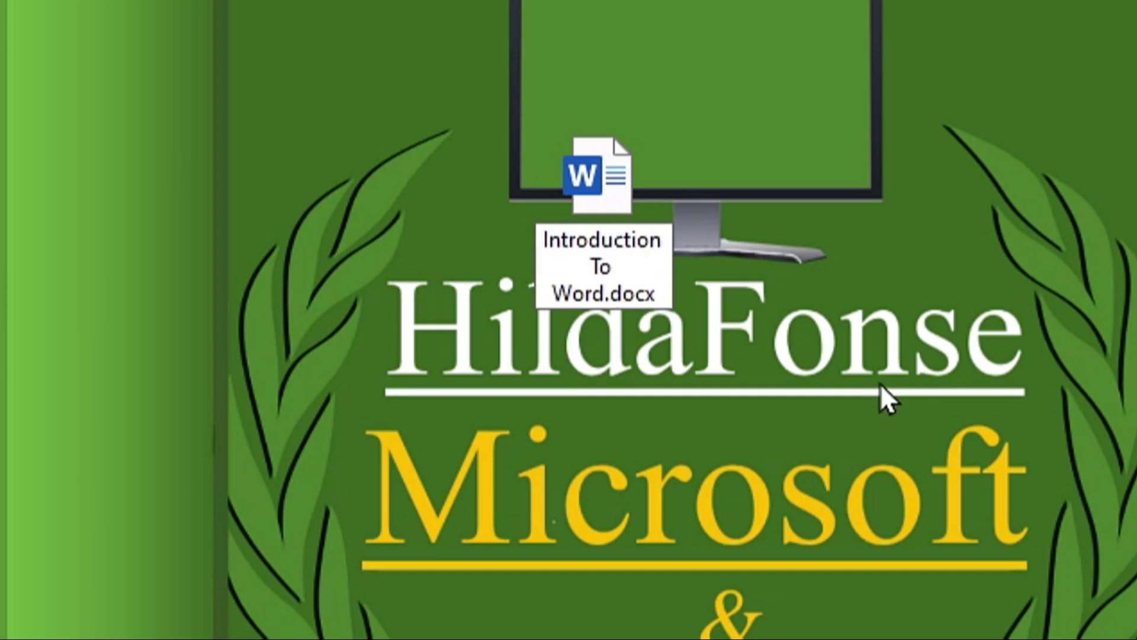
key(Return)
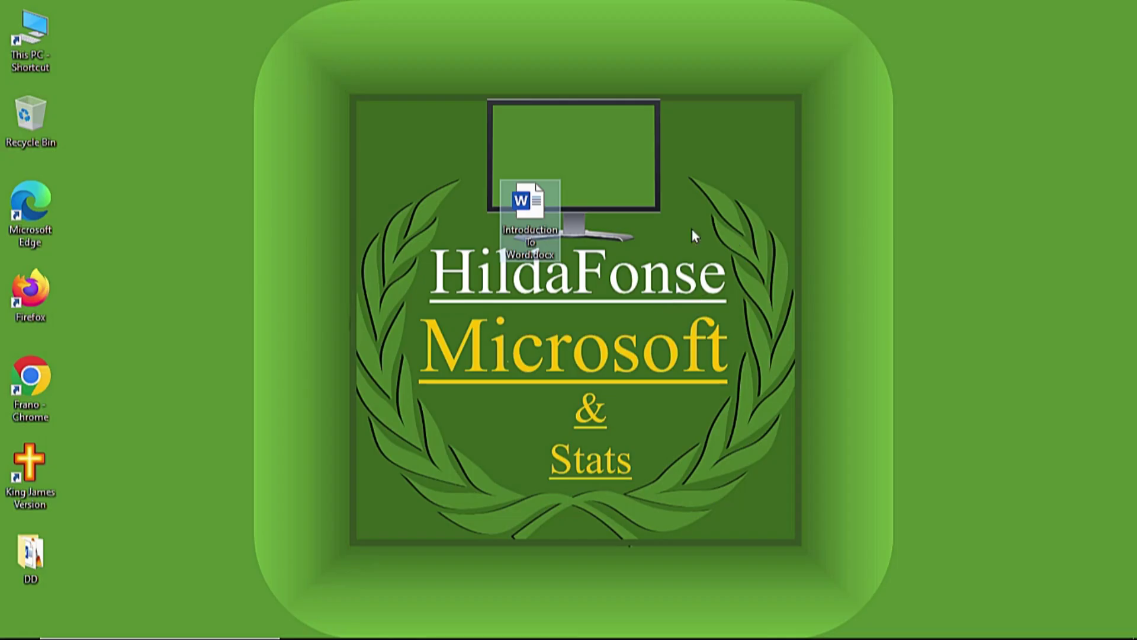
Move the Introduction To Word document beside the This PC shortcut on the desktop and open it in Word
drag(524, 186, 118, 50)
click(531, 178)
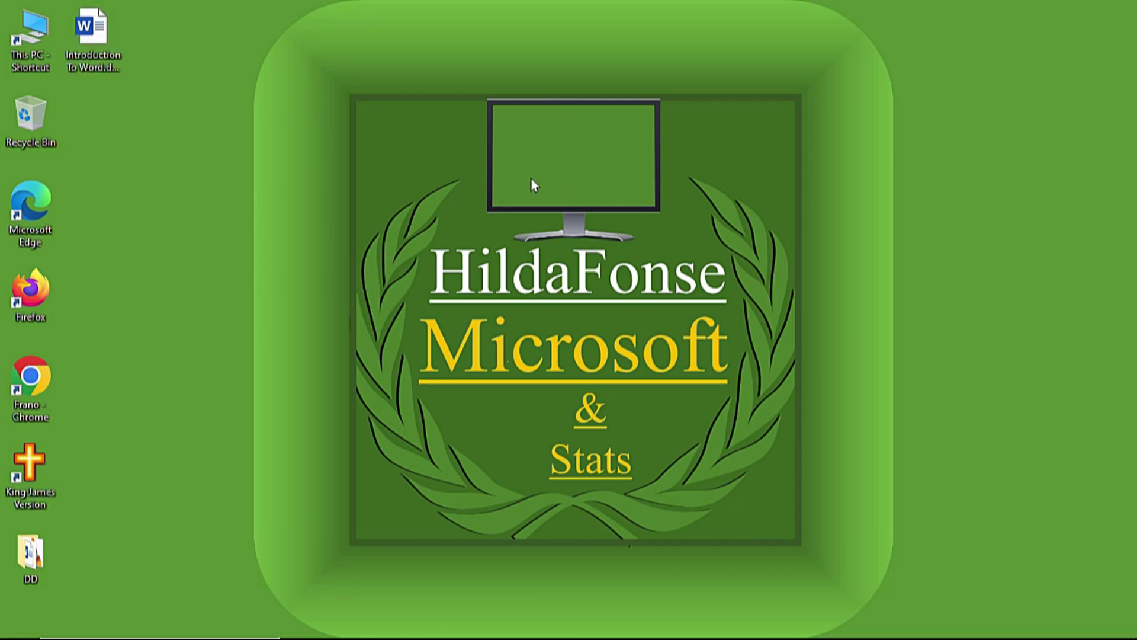
double_click(92, 30)
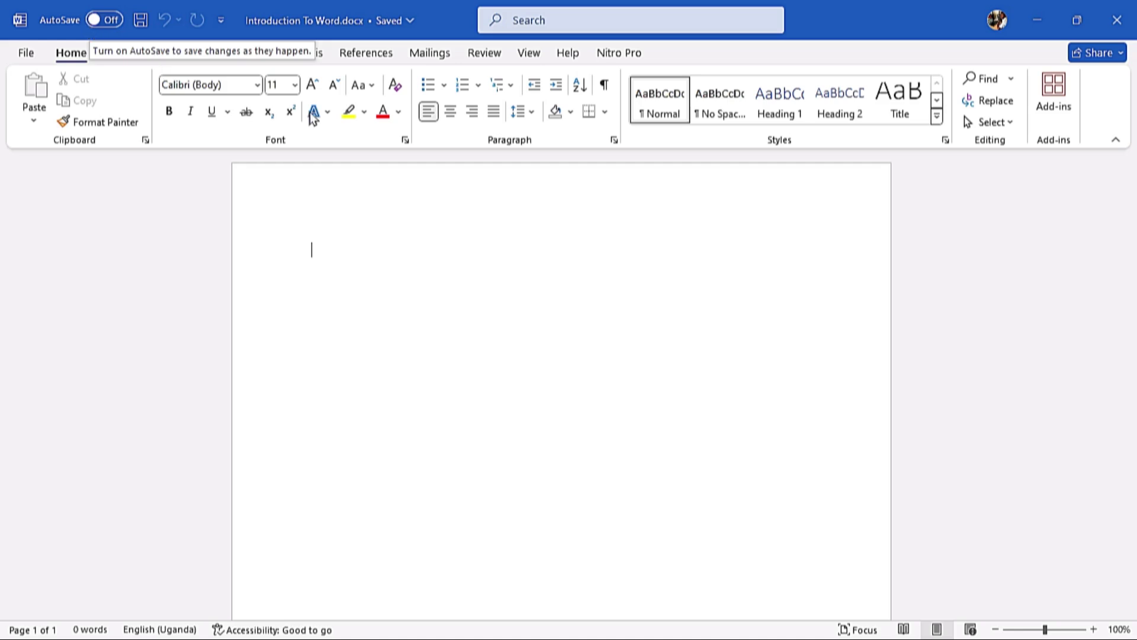
Minimize the Word window and pin Word to the taskbar
click(1042, 20)
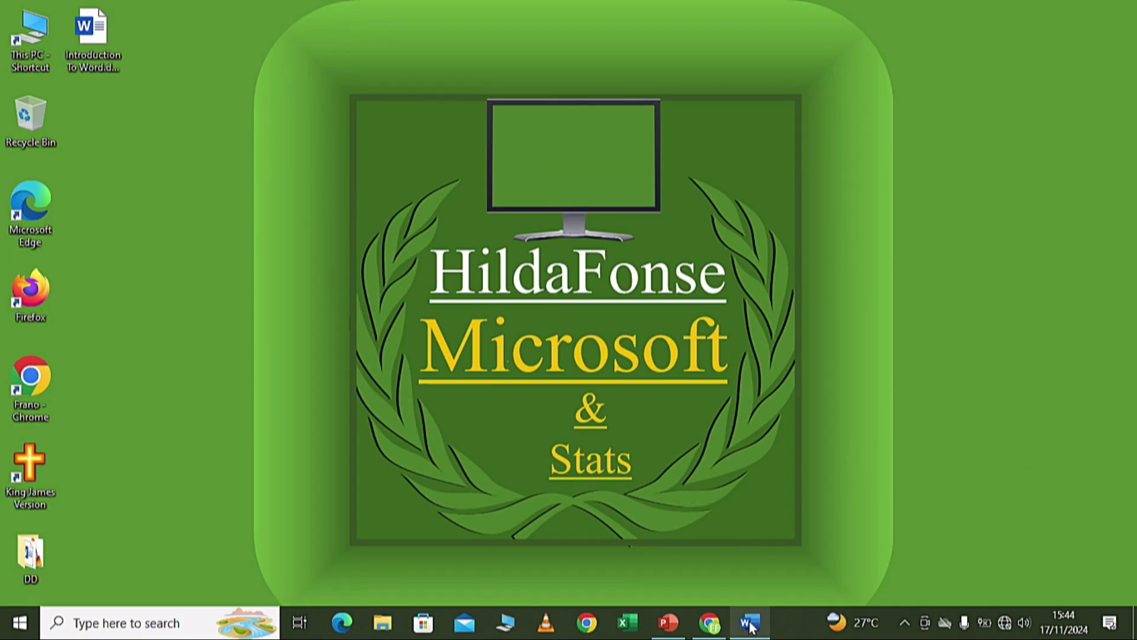
mouse_move(749, 621)
right_click(719, 599)
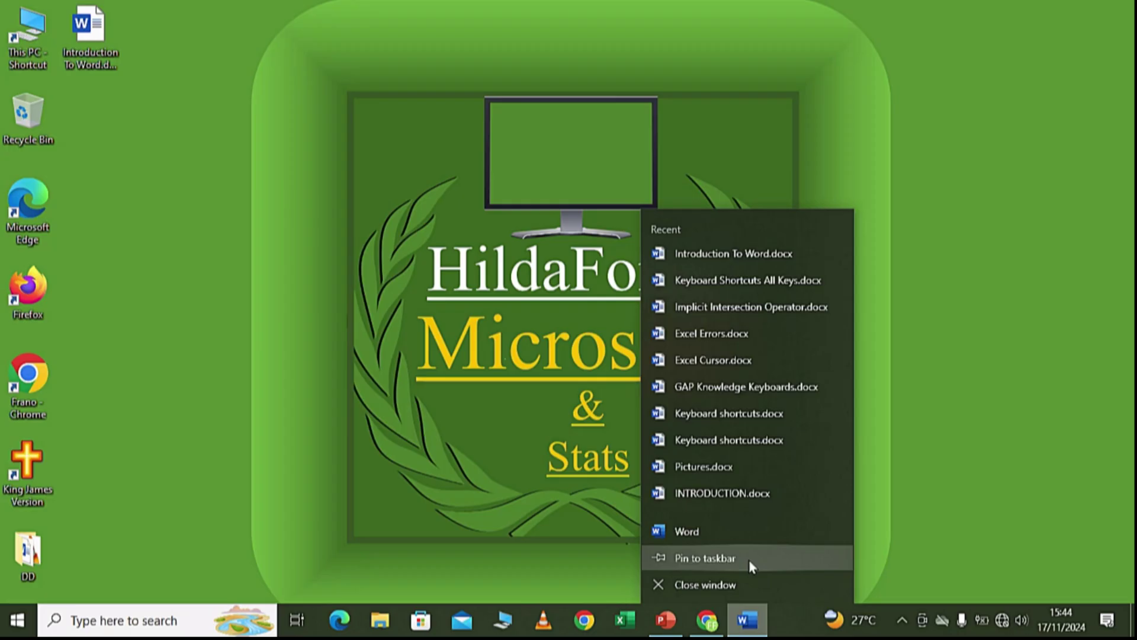
click(711, 482)
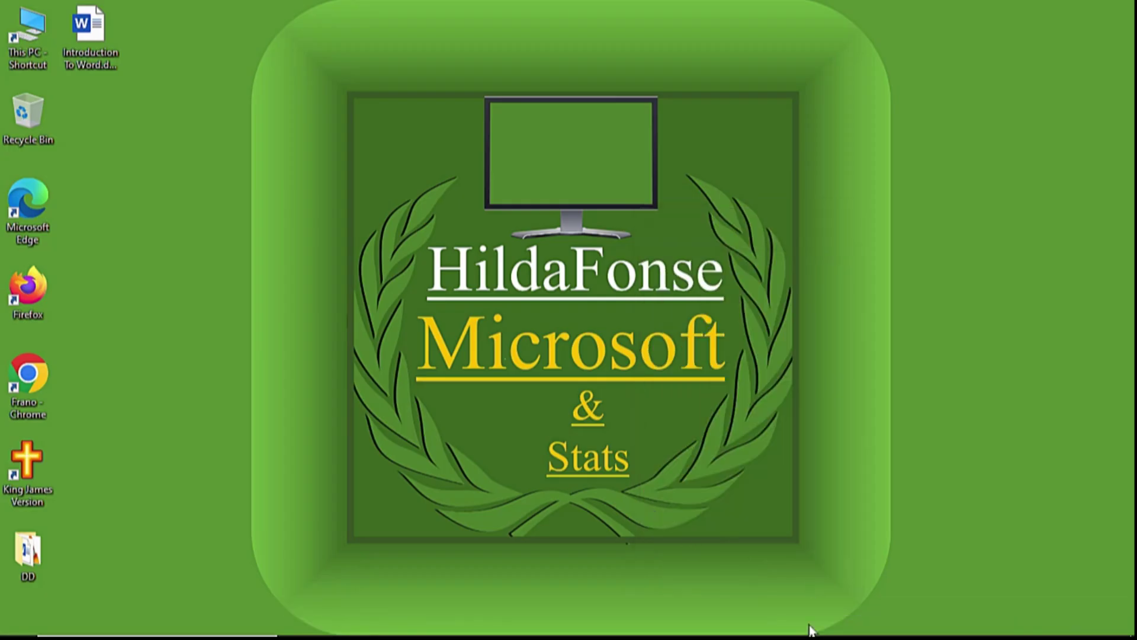
Launch Word from the taskbar and close the blank document window
mouse_move(807, 628)
mouse_move(88, 609)
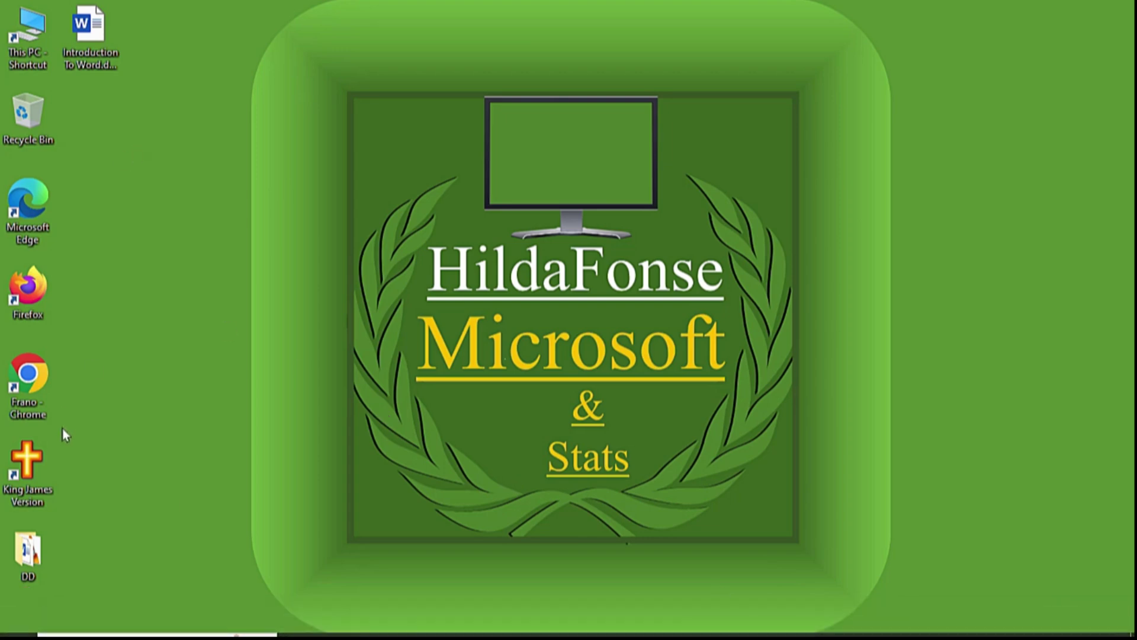
mouse_move(129, 627)
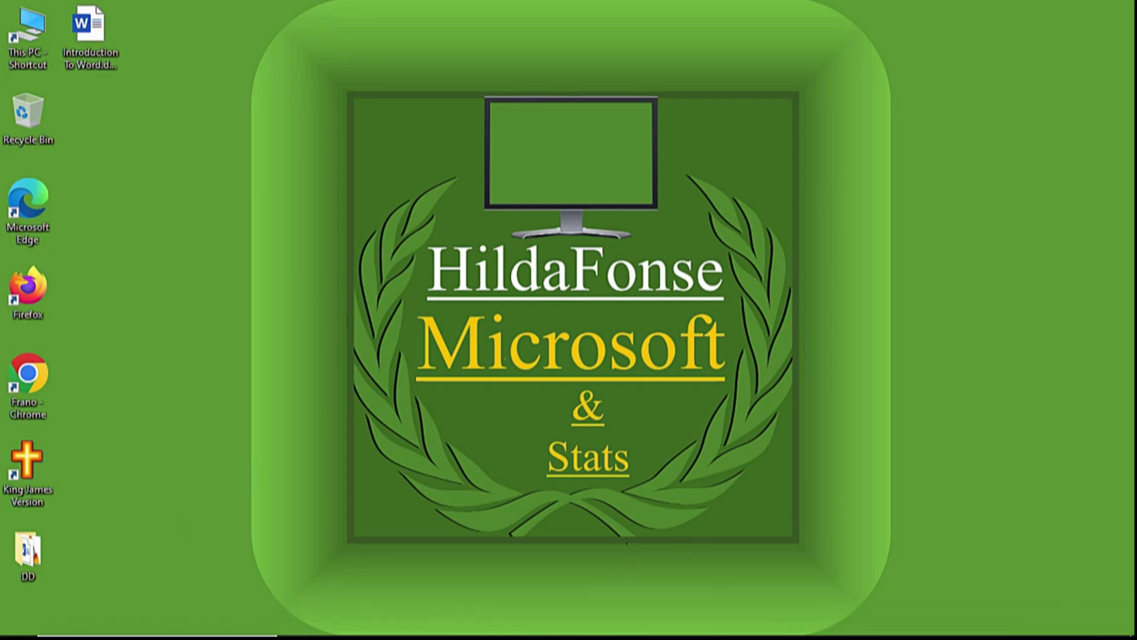
mouse_move(566, 629)
click(747, 620)
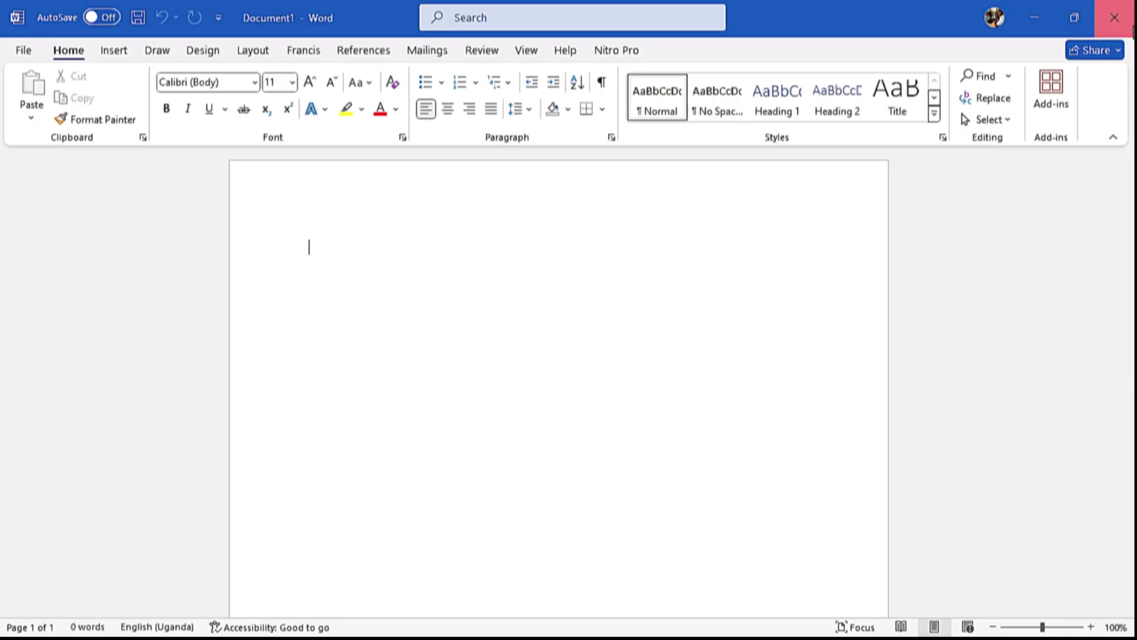
click(1114, 17)
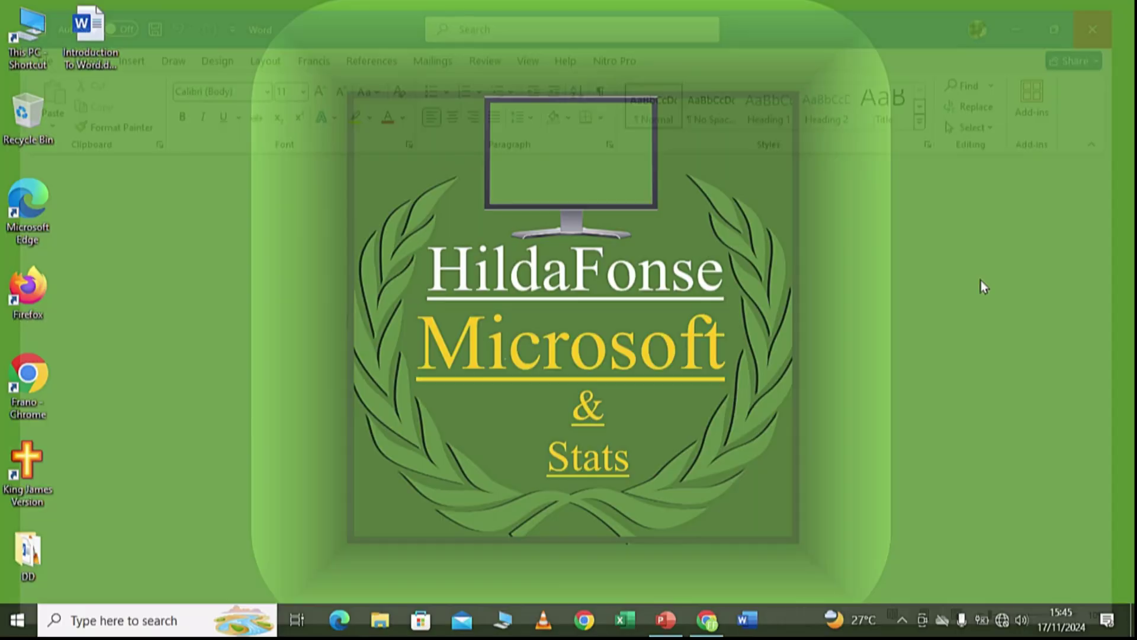
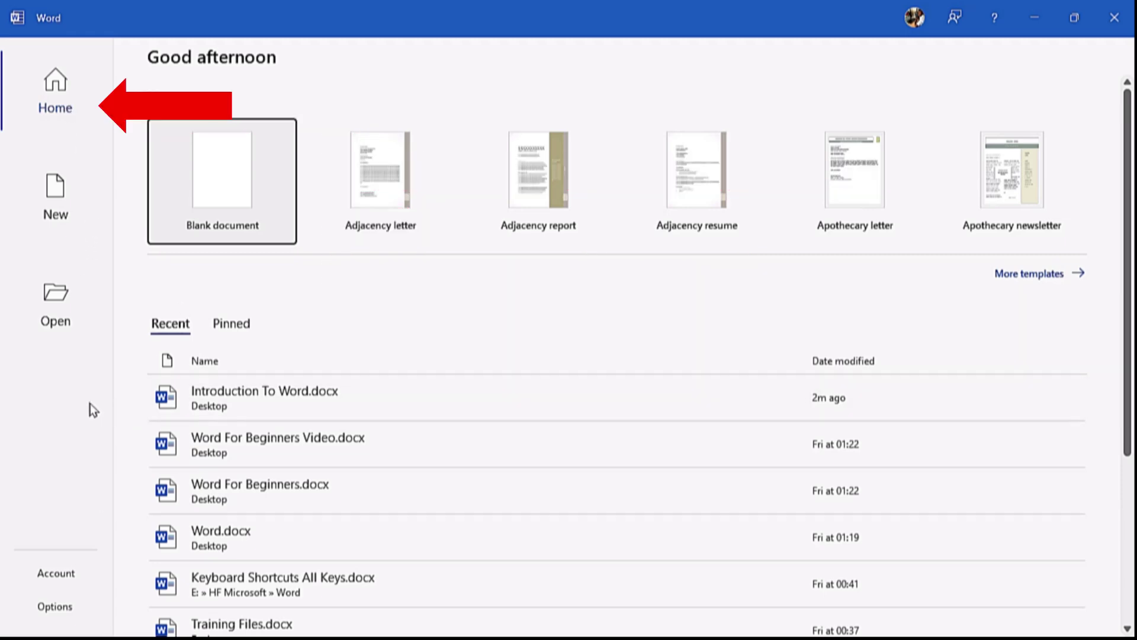
Go to Word's Open page and examine the recent documents and recent folders lists
click(66, 319)
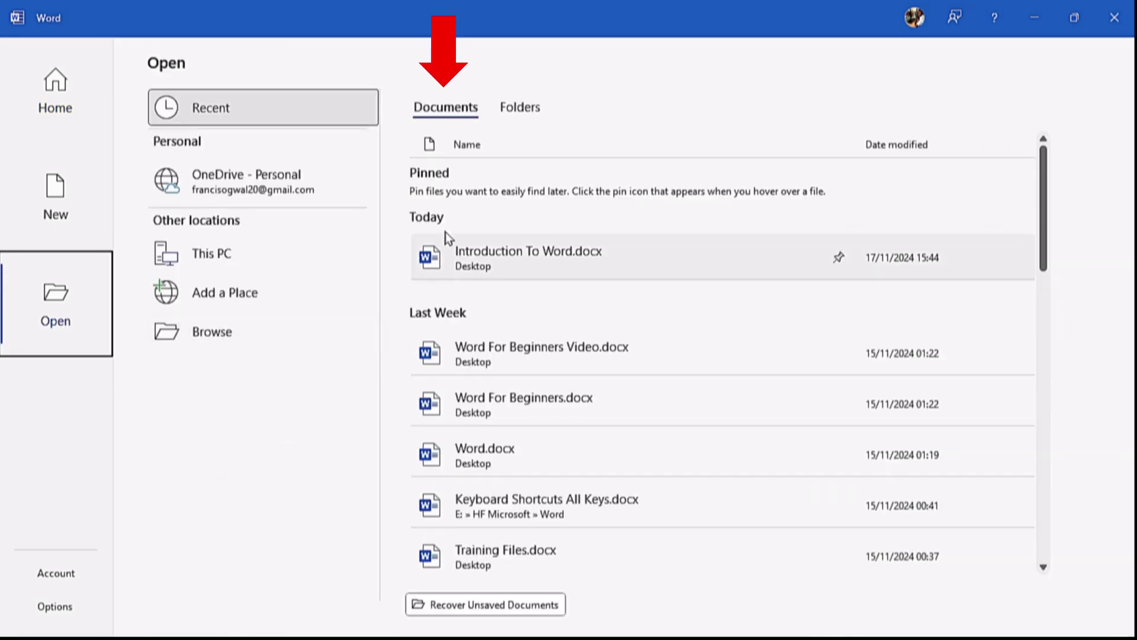
click(525, 113)
click(446, 107)
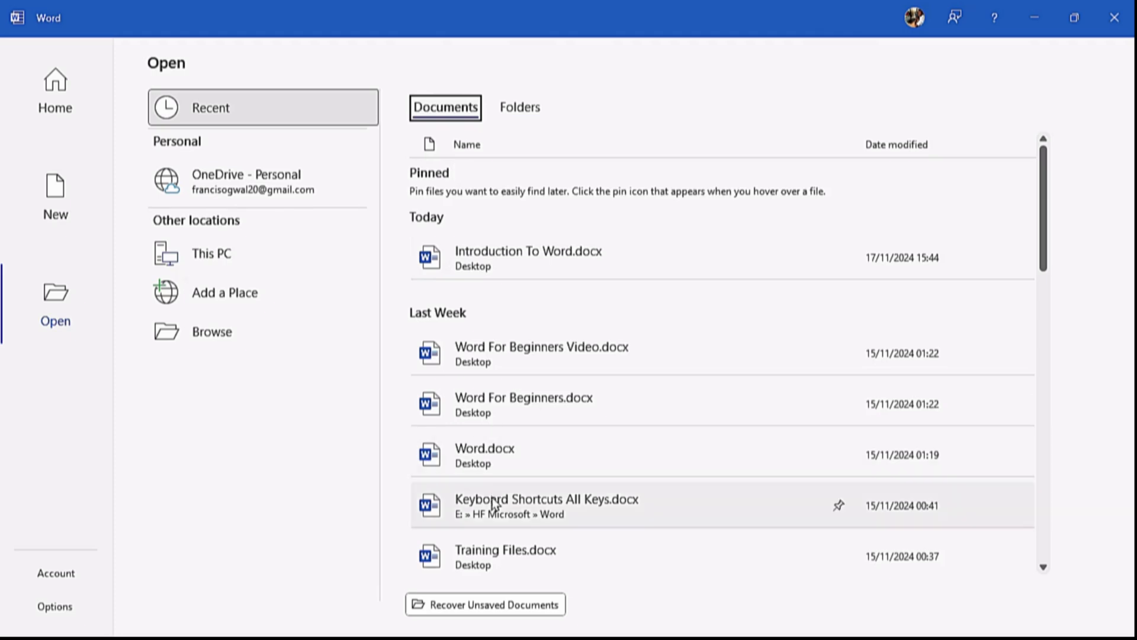
click(523, 113)
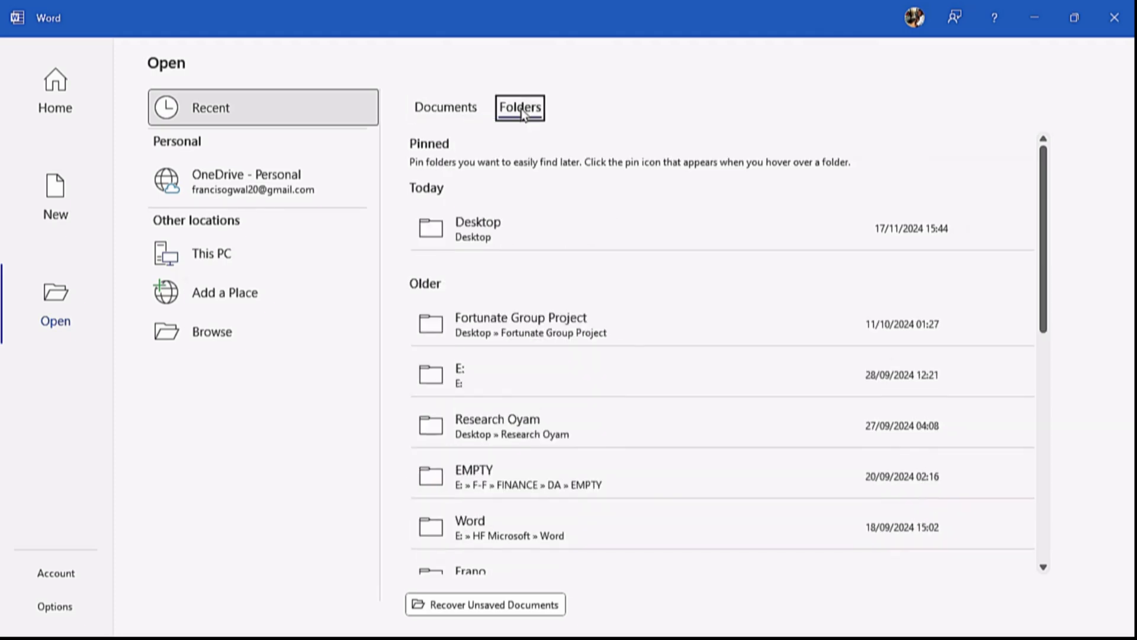
Pin Introduction To Word.docx in the recent documents list
click(454, 112)
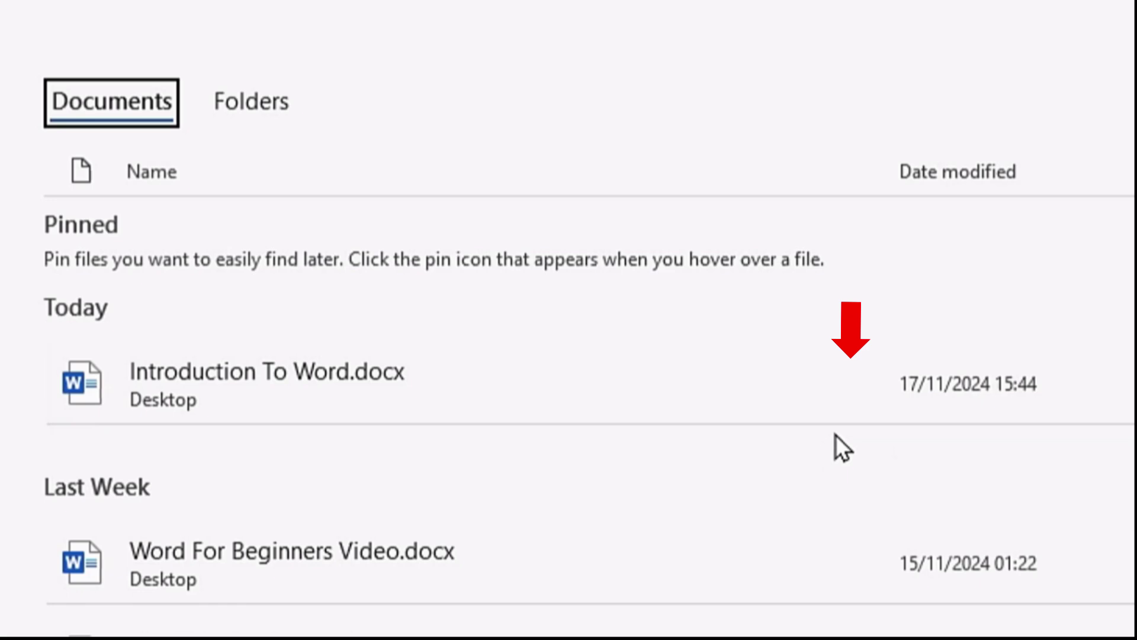
mouse_move(839, 411)
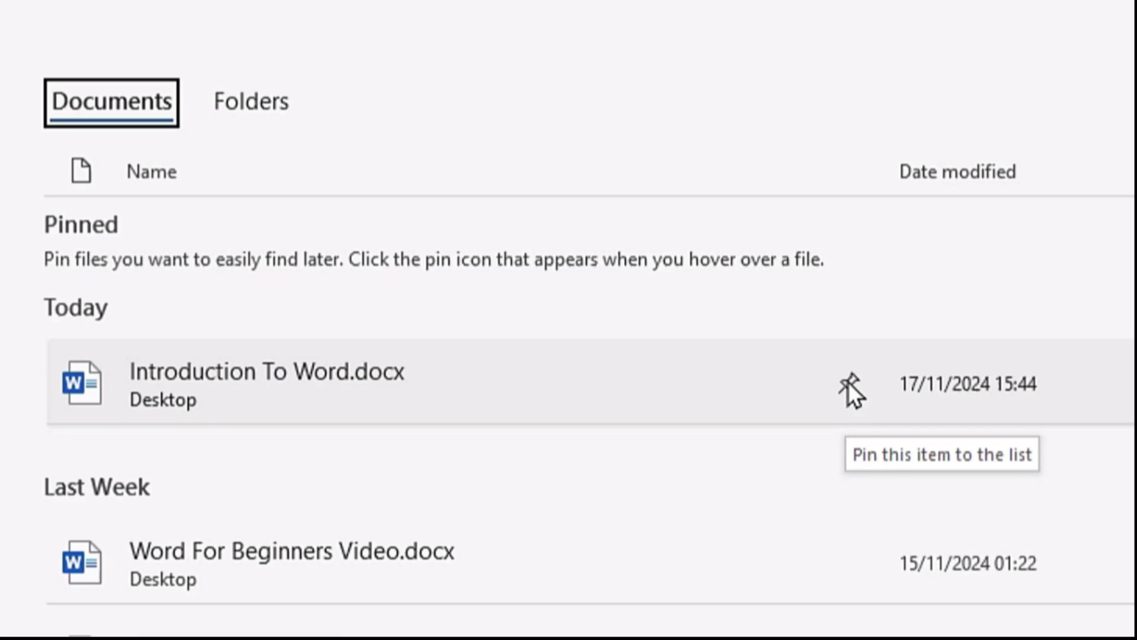
click(848, 383)
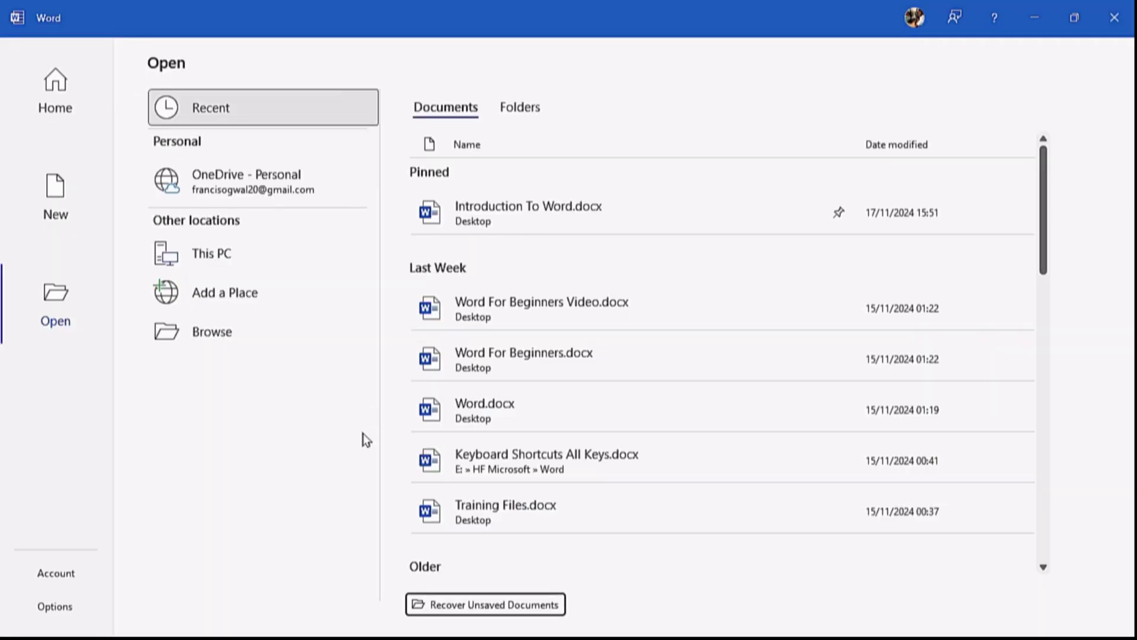
Go to Word's New page and look through the available document templates
click(75, 203)
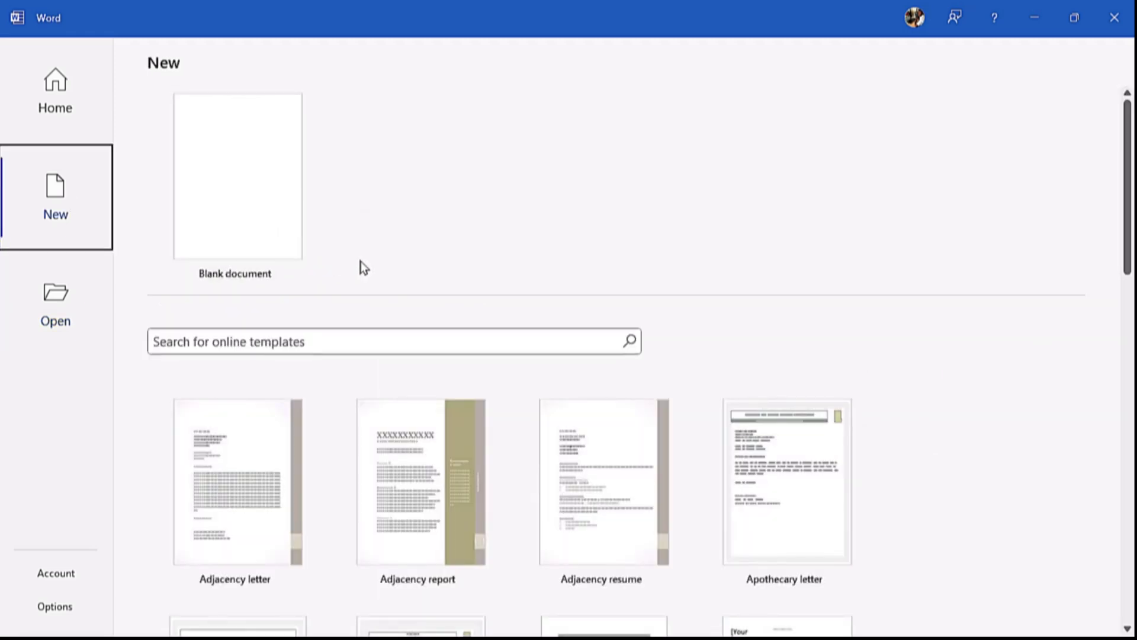
scroll(421, 257, down, 1)
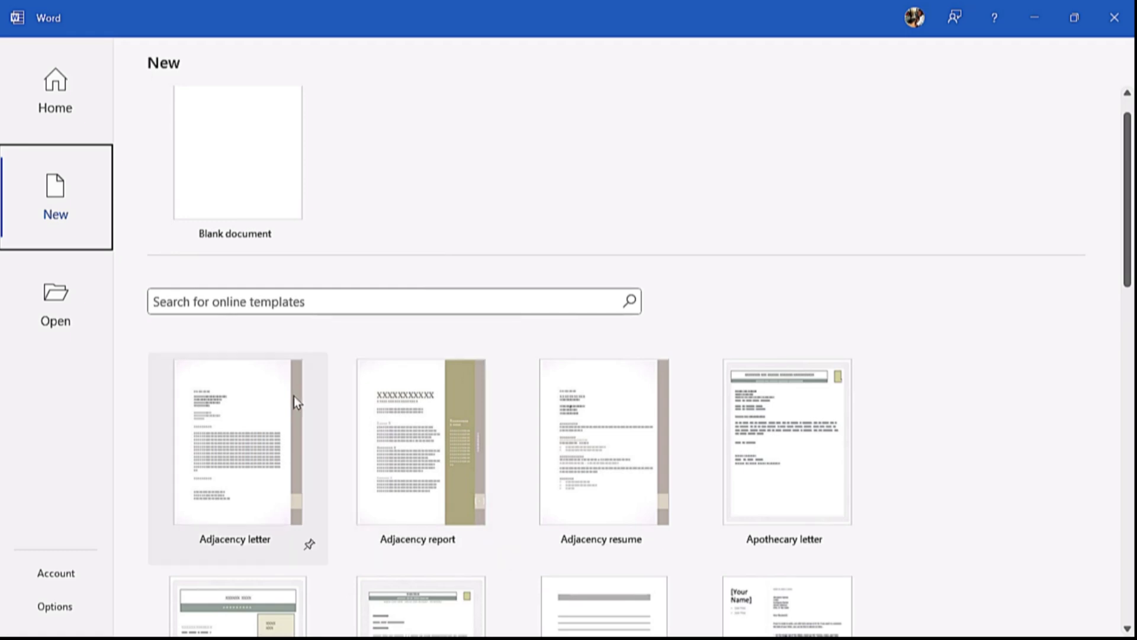
scroll(348, 389, down, 1)
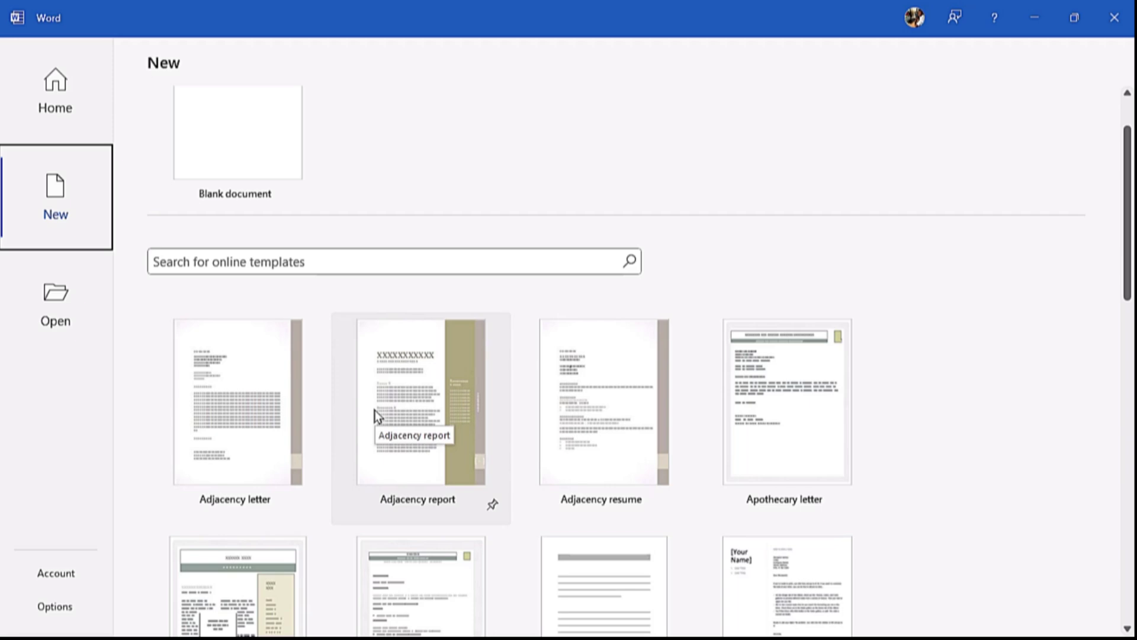
Look further through the document templates on the New page and focus the online template search
scroll(374, 410, down, 6)
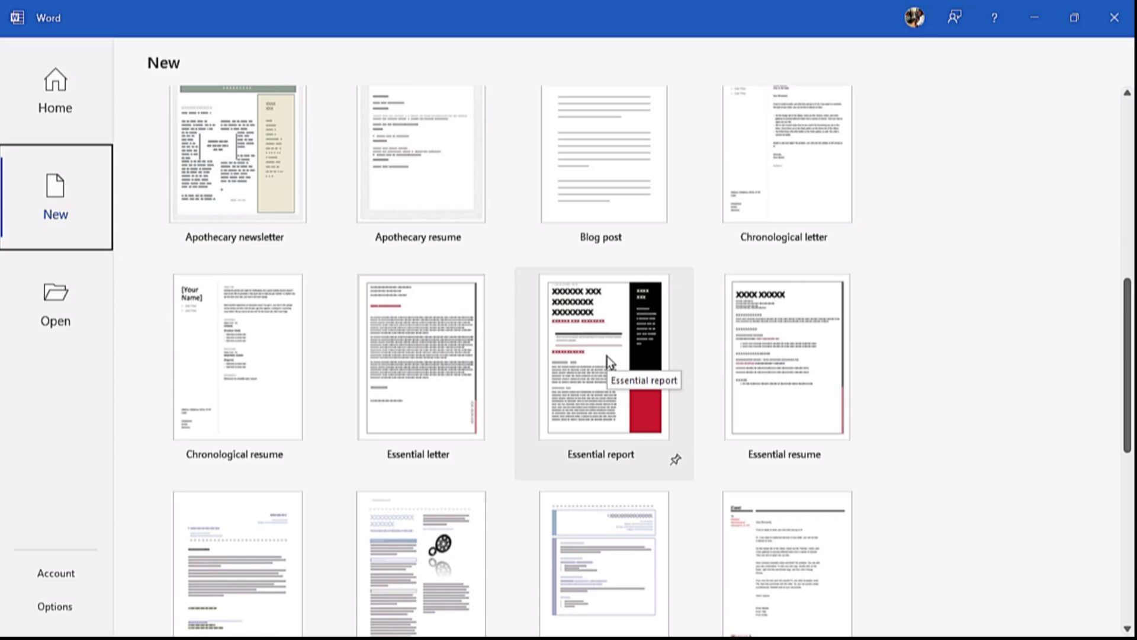
scroll(607, 357, up, 5)
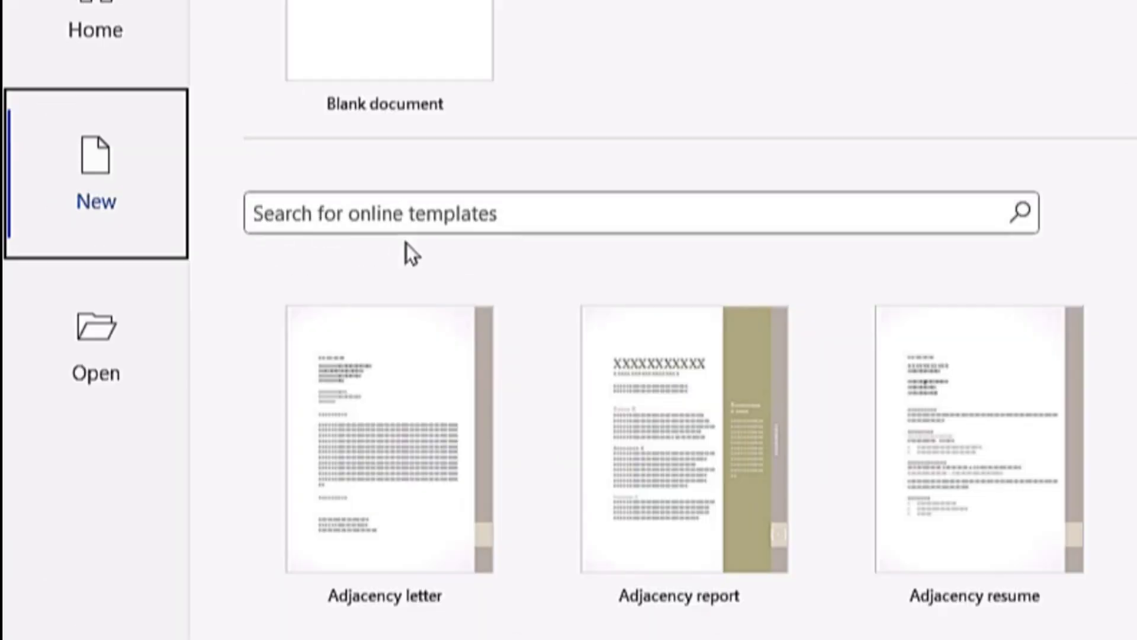
click(567, 212)
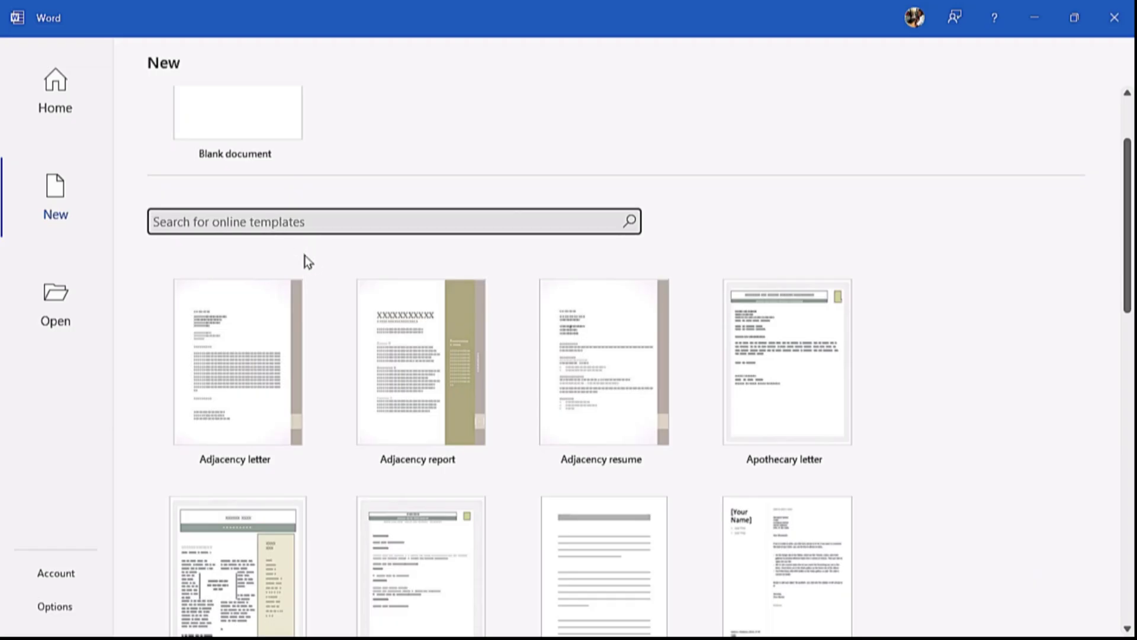
key(shift+Tab)
Go to the Home start page and compare its pinned documents with the recent documents
click(79, 110)
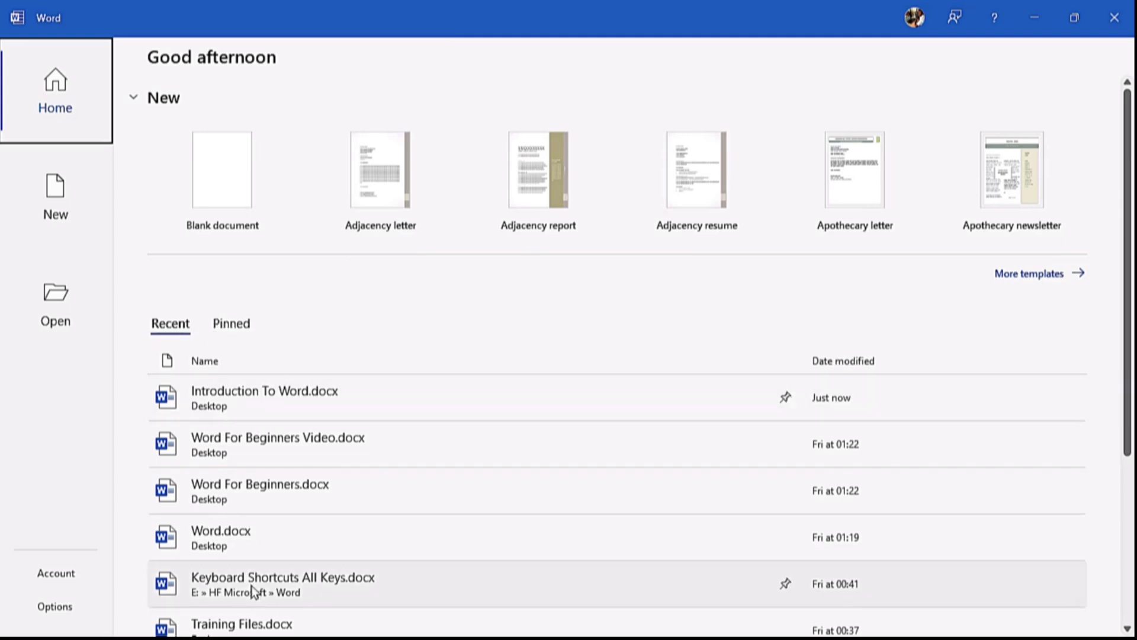
click(244, 330)
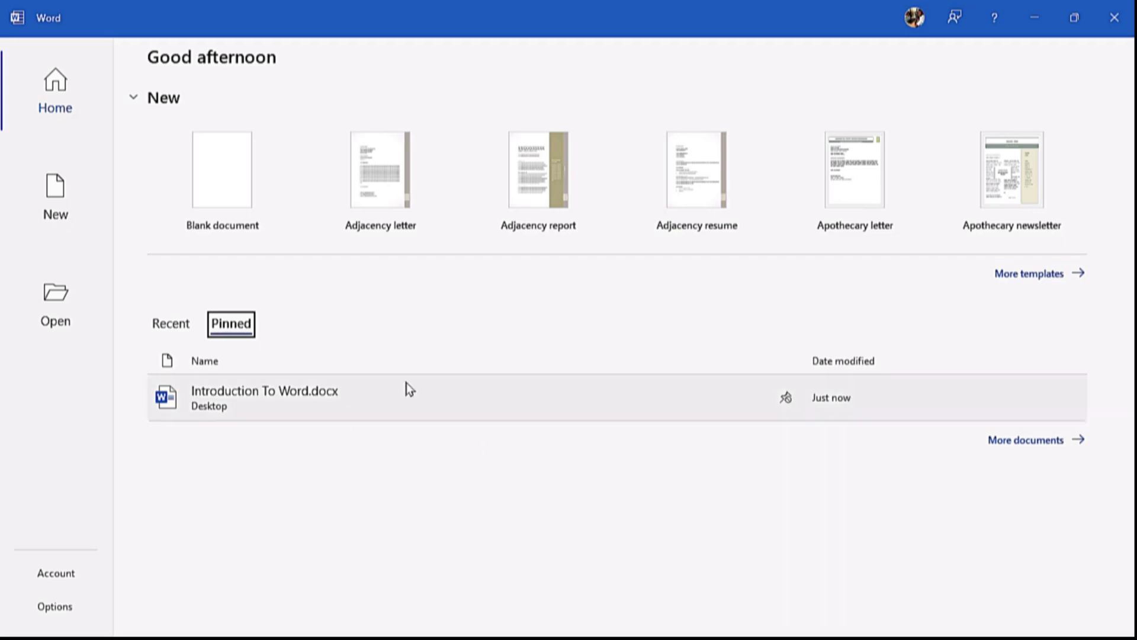
click(173, 331)
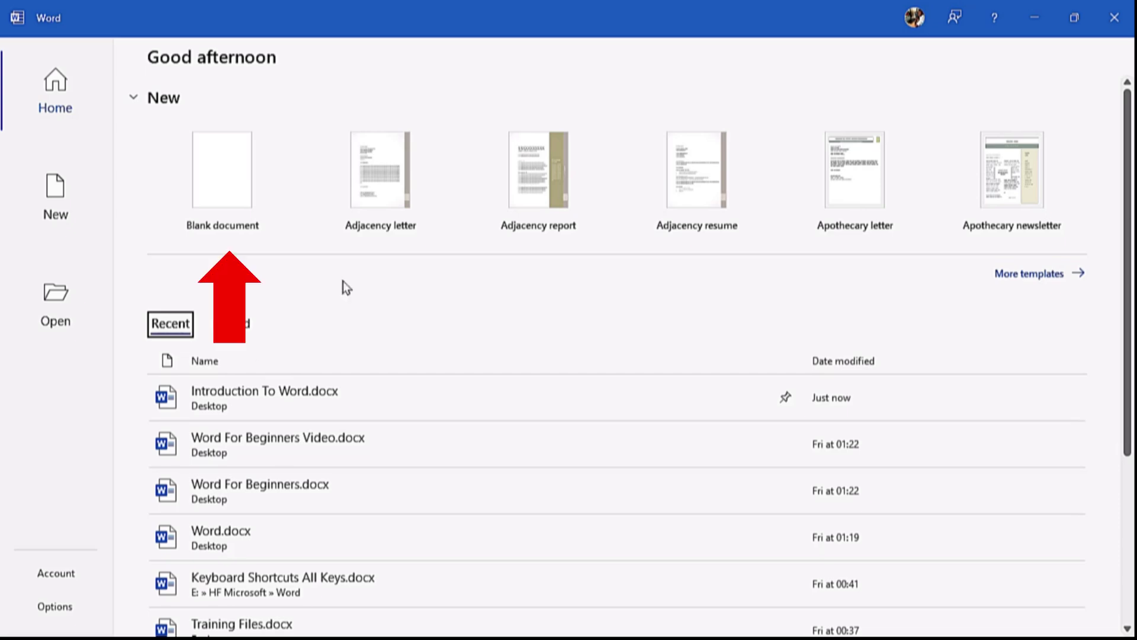
Create a new blank document from the Home start page
click(239, 196)
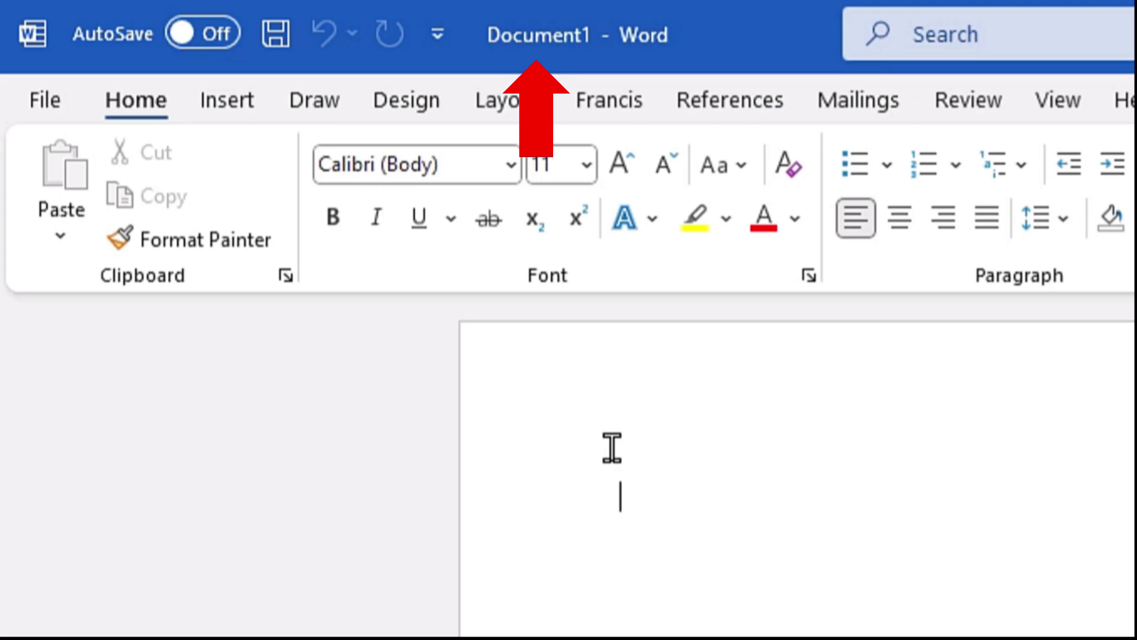
key(ctrl+n)
key(ctrl+n)
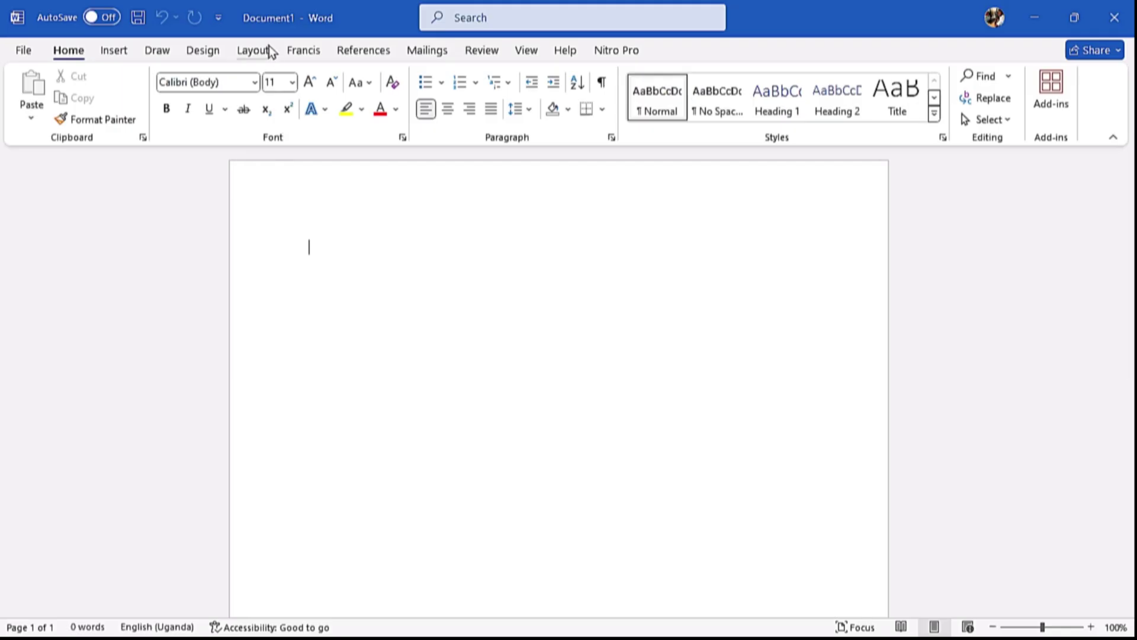
Save the new document as Word.docx in the local Desktop folder
key(ctrl+s)
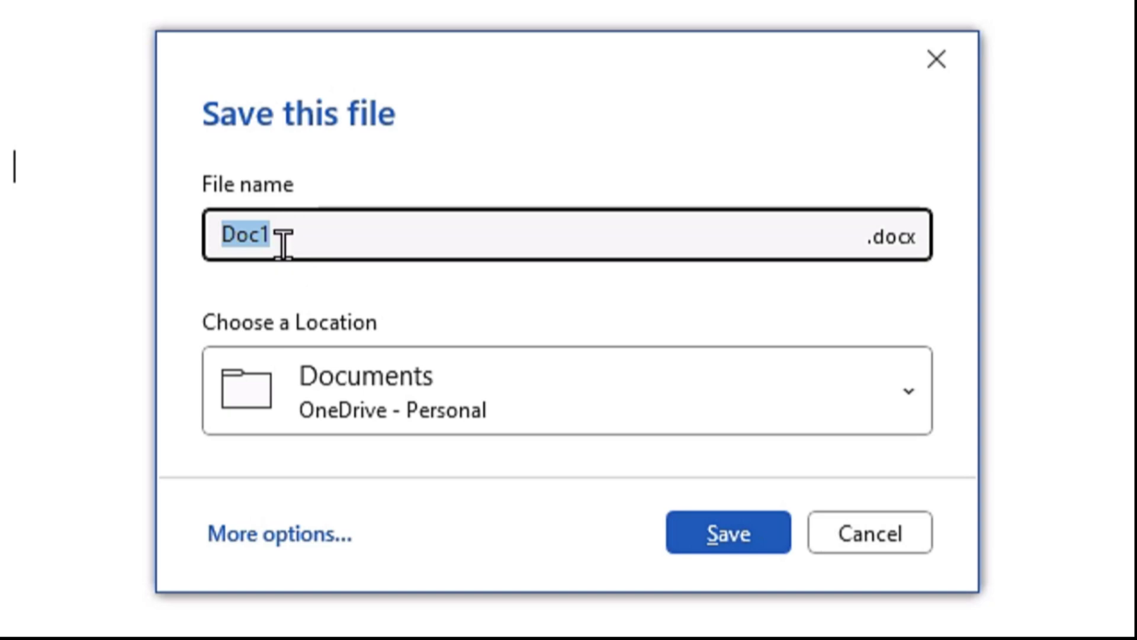
click(330, 229)
double_click(254, 233)
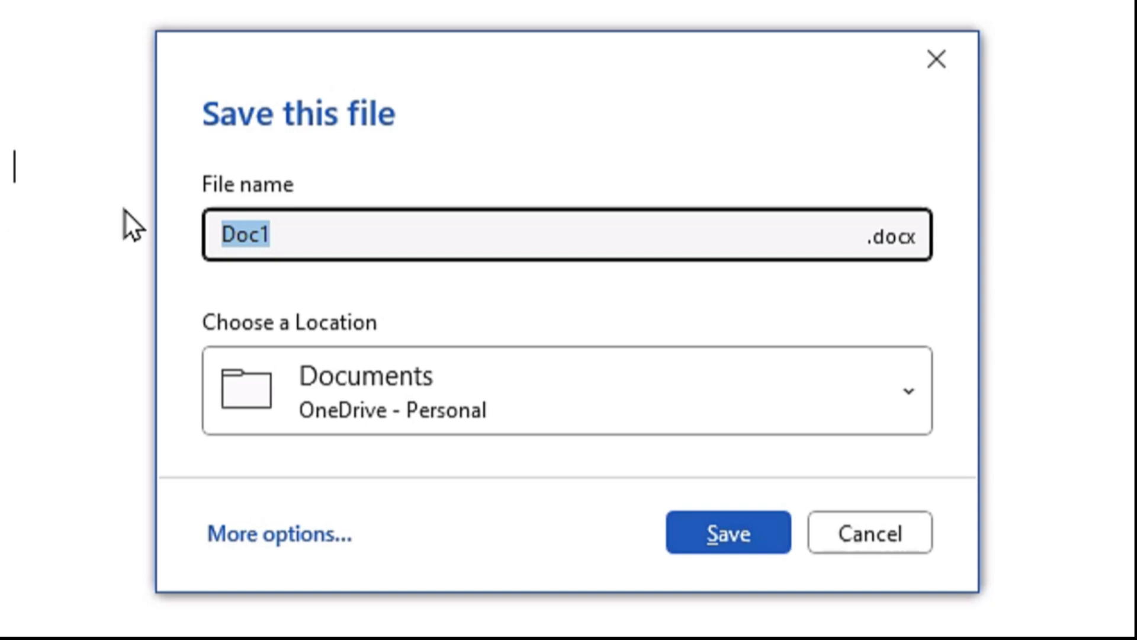
key(Delete)
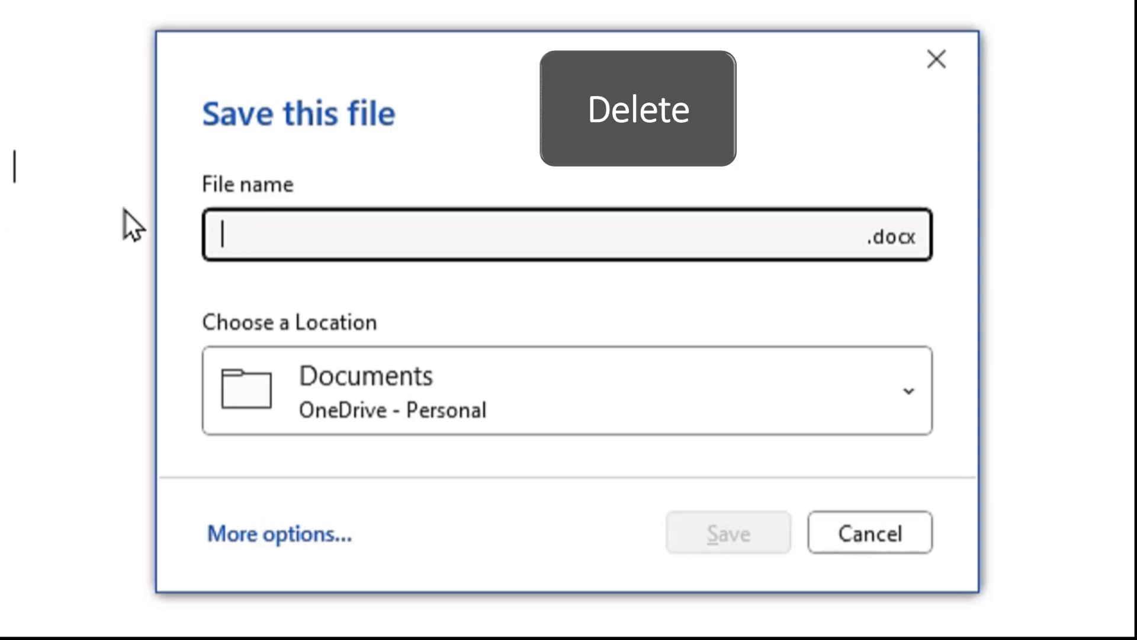
text(Wor)
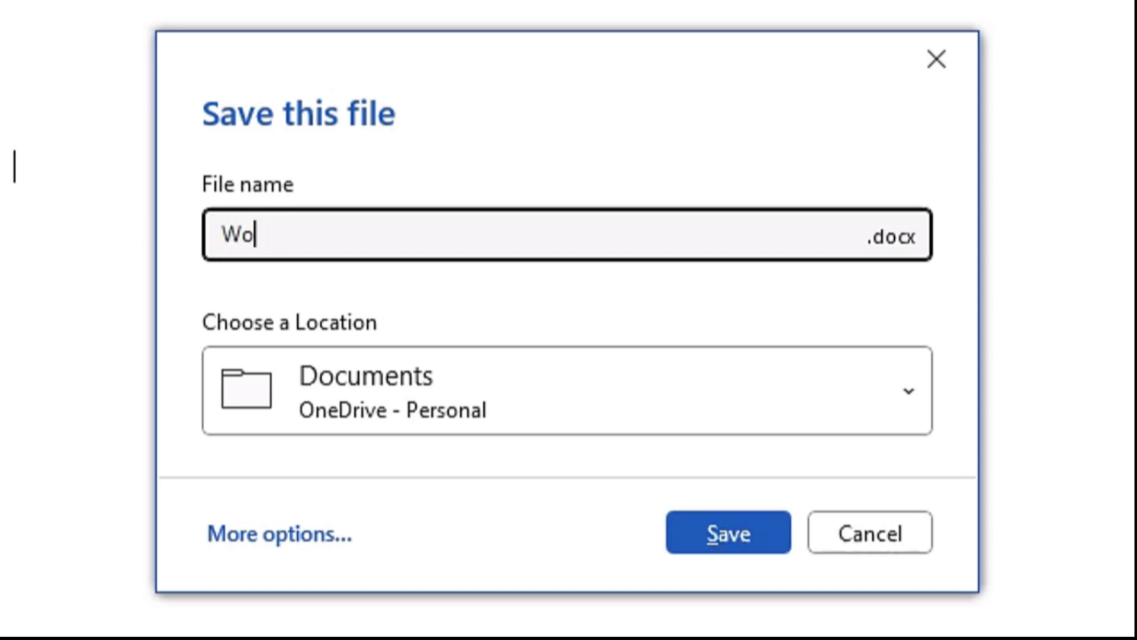
text(d)
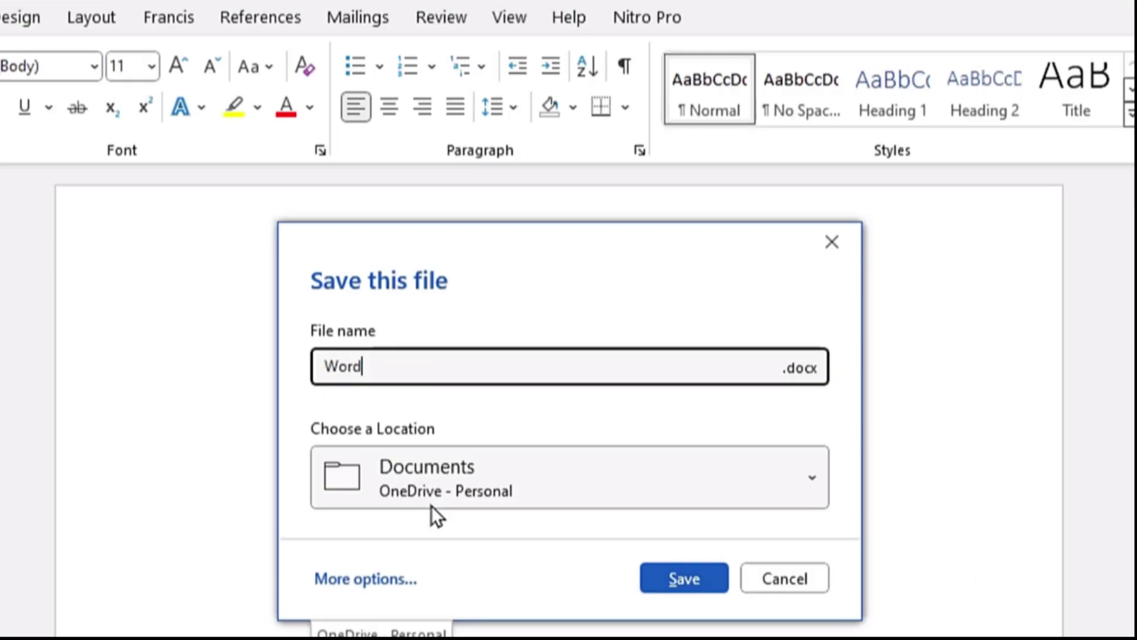
click(435, 481)
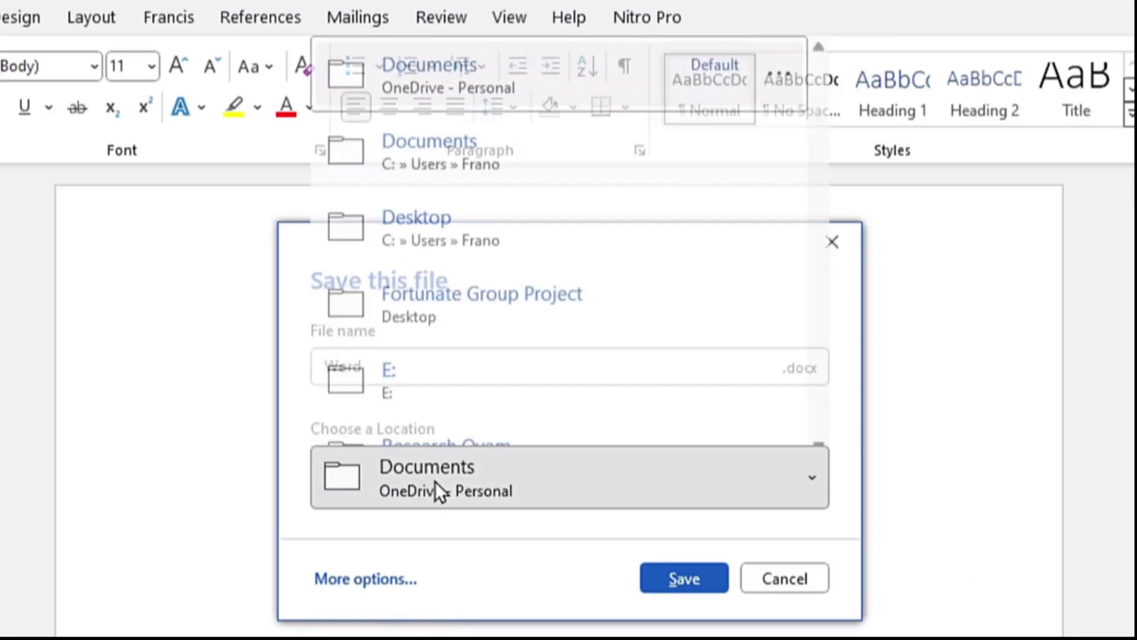
click(439, 223)
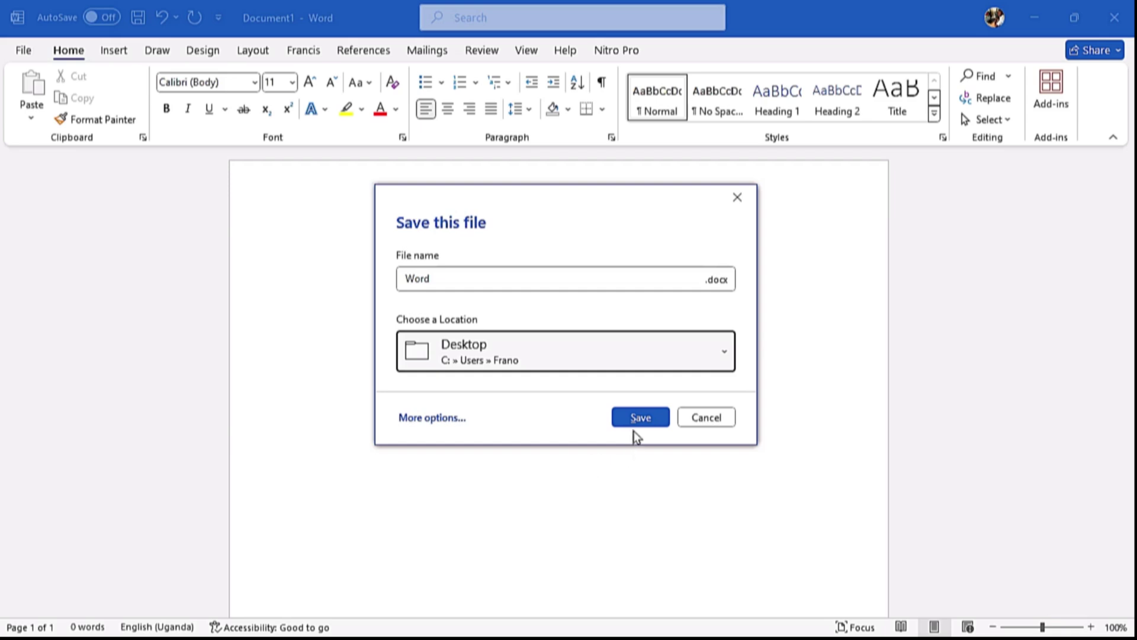
click(635, 428)
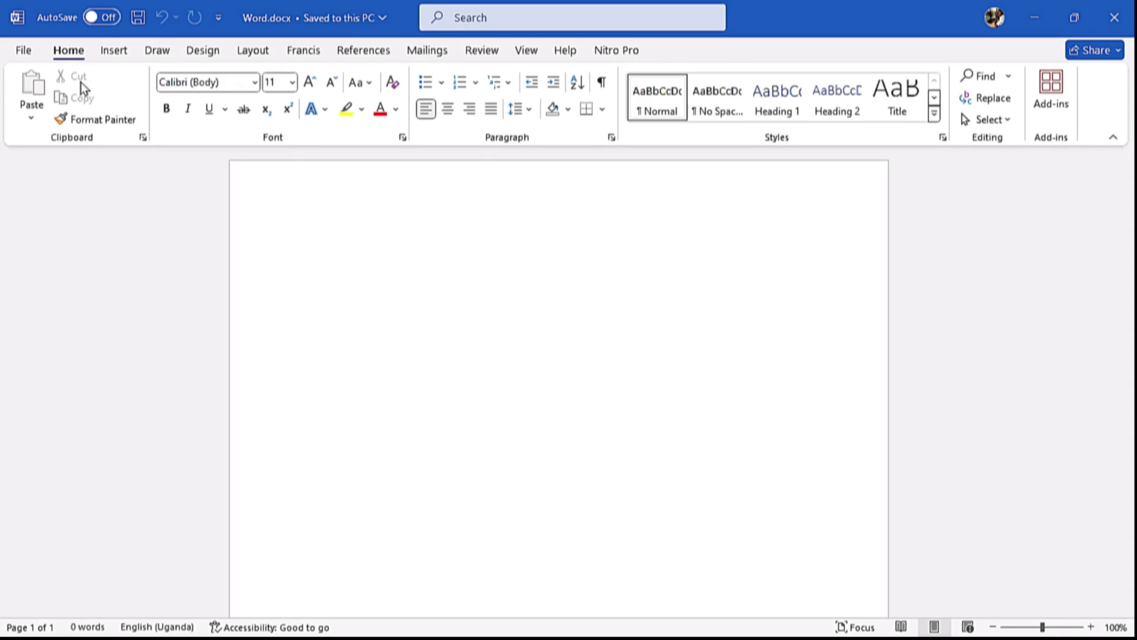
Look over the ribbon's Insert, Draw and View commands
click(111, 59)
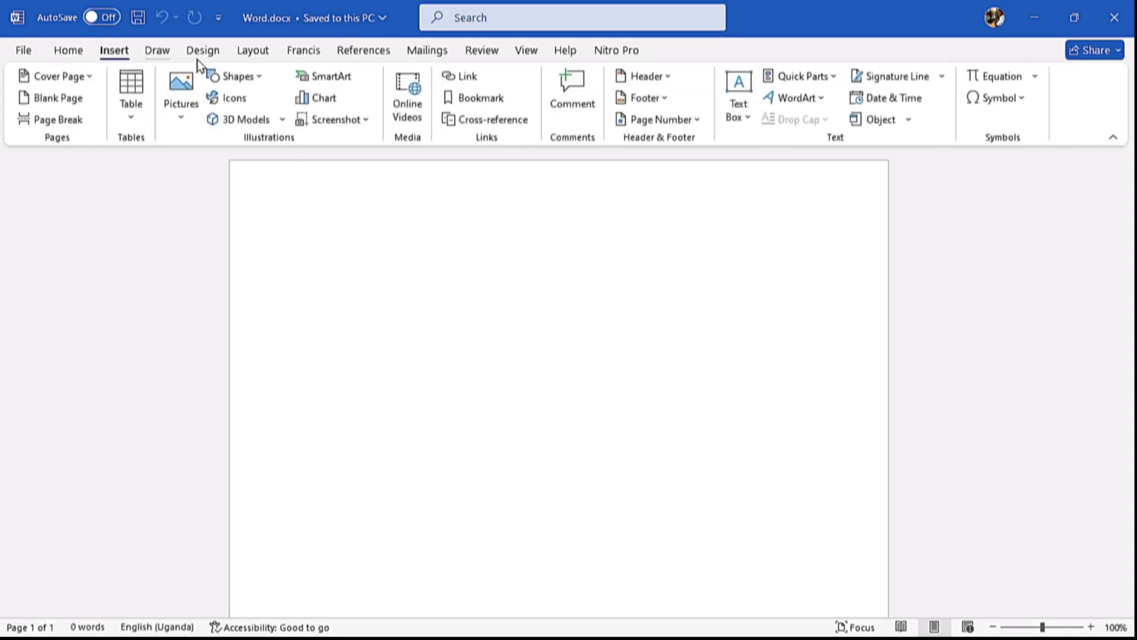
scroll(499, 51, down, 7)
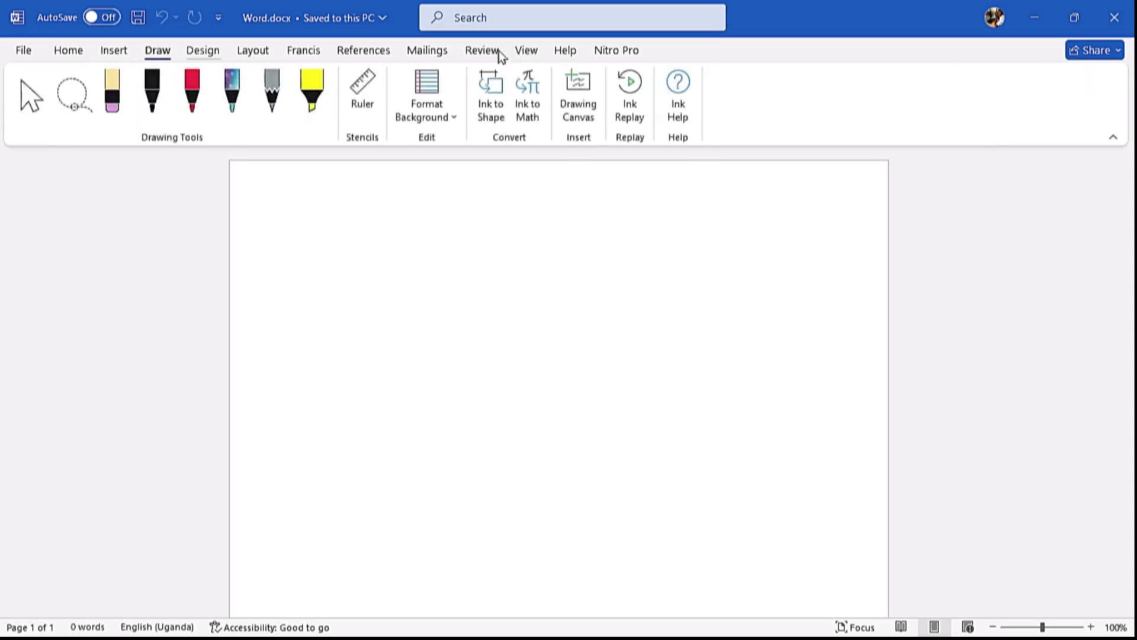
click(536, 54)
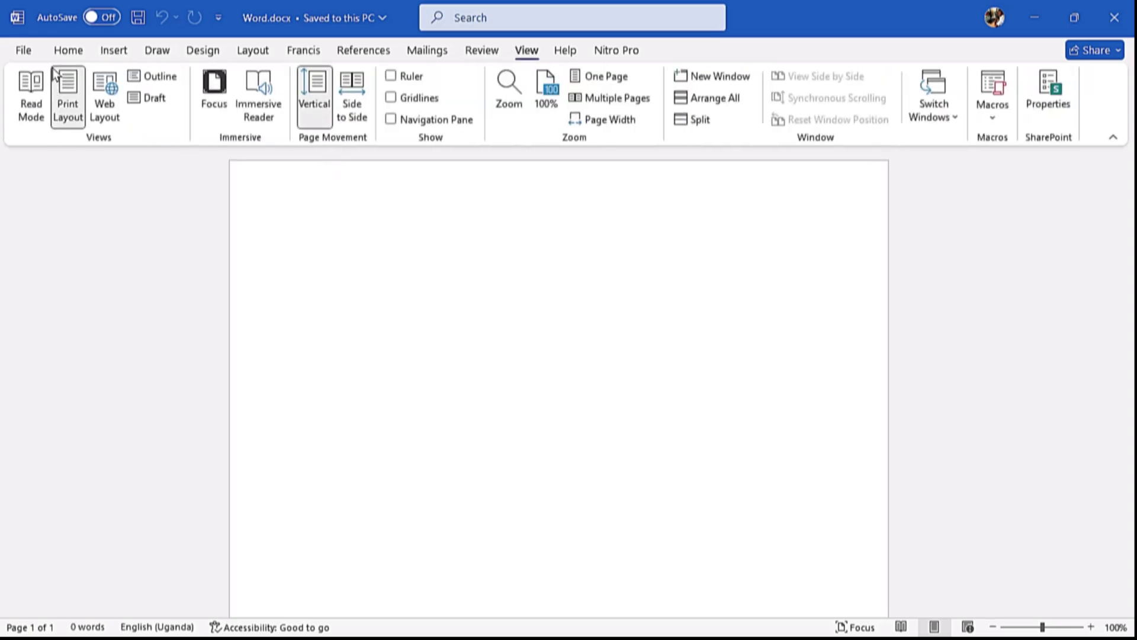
Save a copy of Word.docx to the Desktop as Word For Beginners.docx by browsing from the Save As page
click(34, 55)
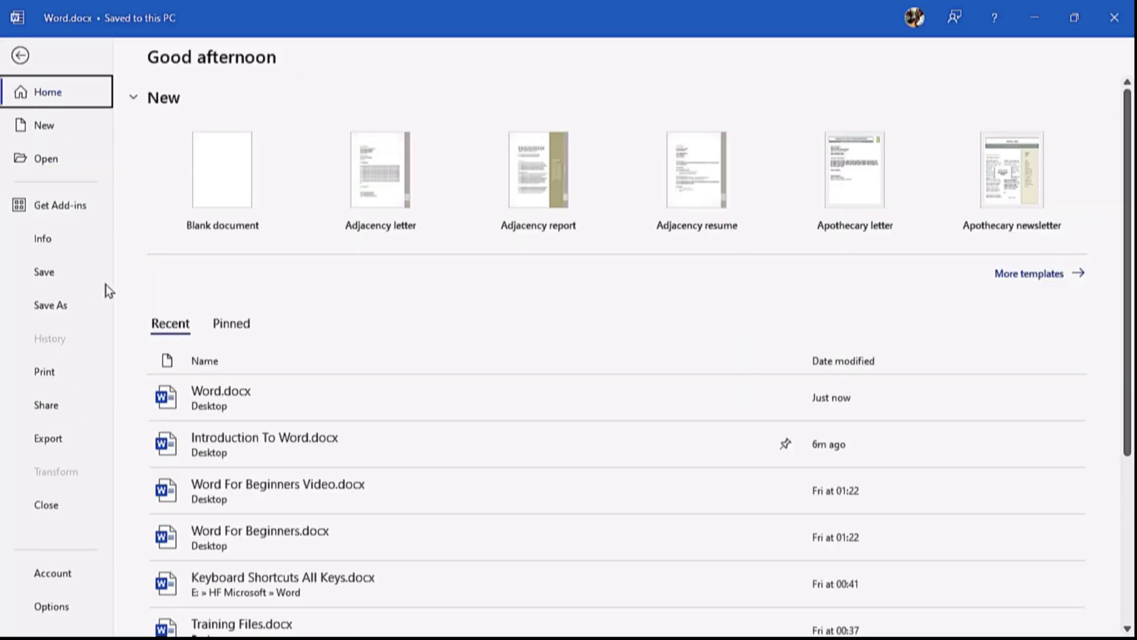
click(67, 307)
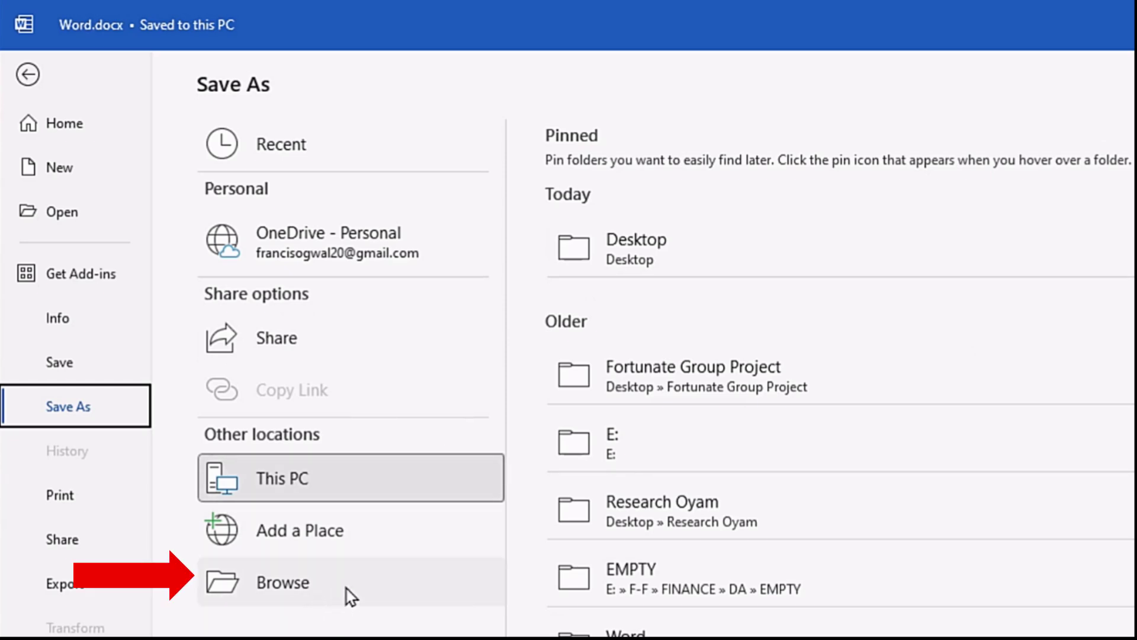
click(369, 595)
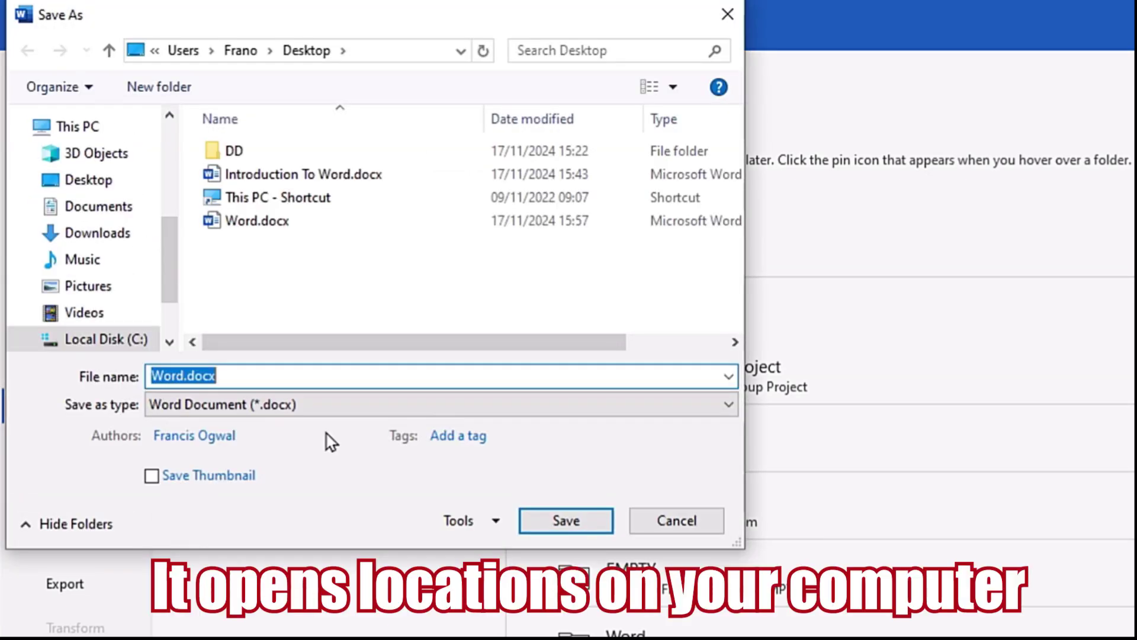
click(180, 374)
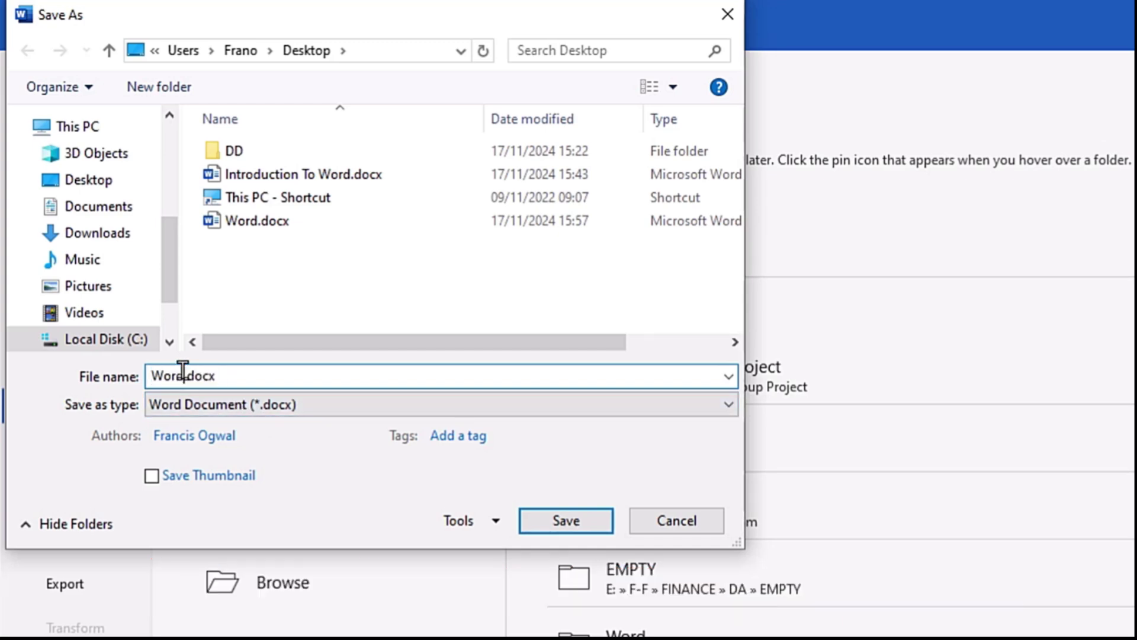
text(Fo)
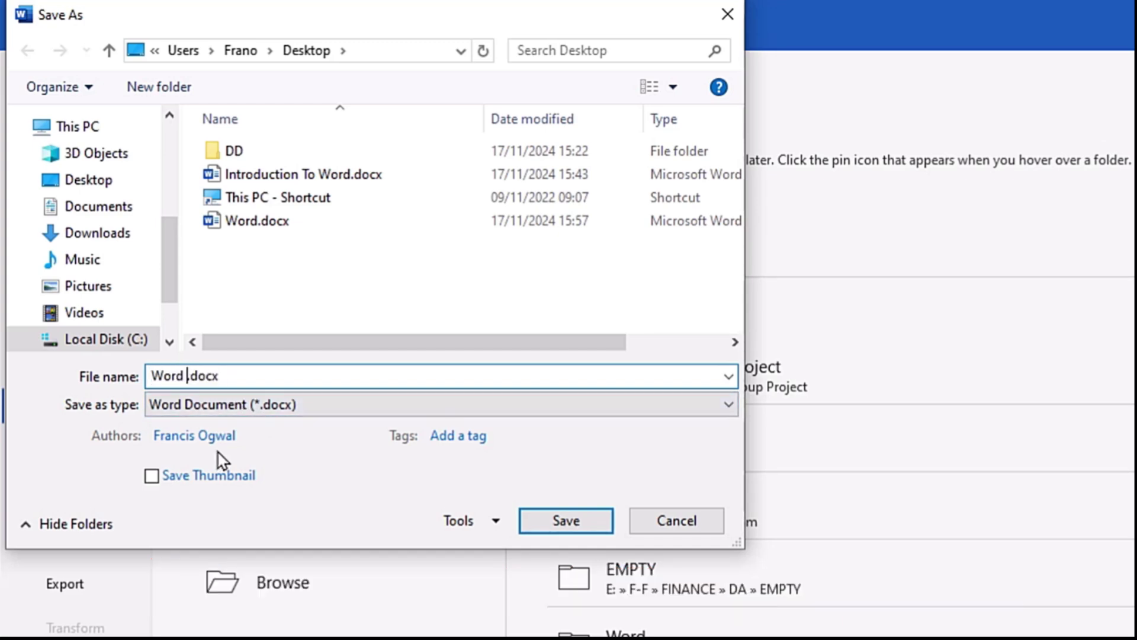
text(r Beginners)
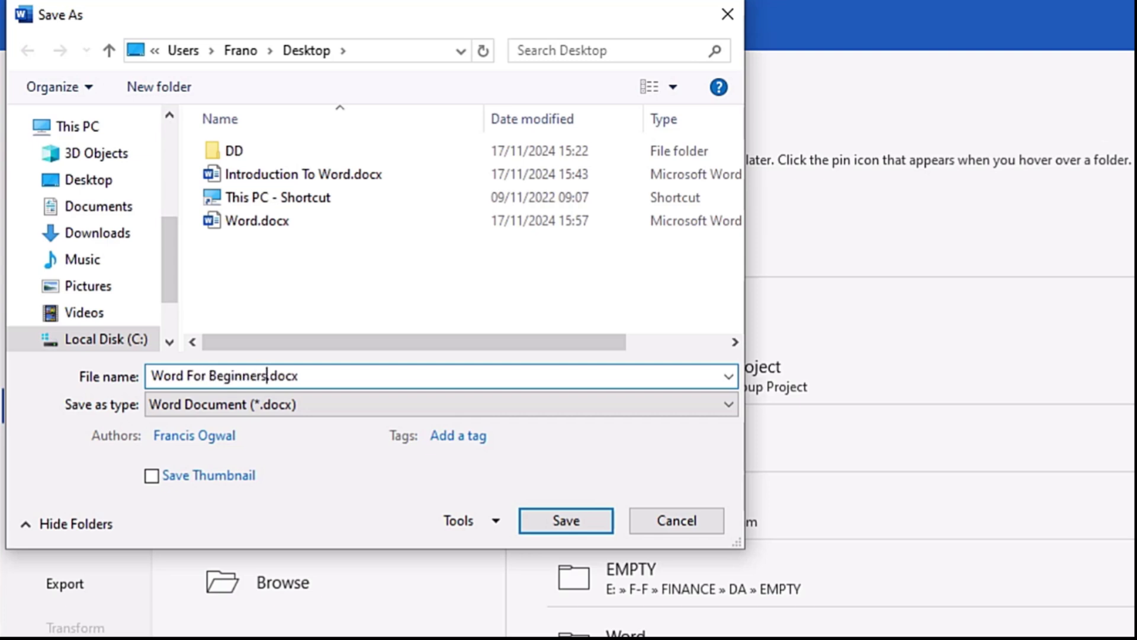
click(110, 186)
drag(170, 254, 180, 229)
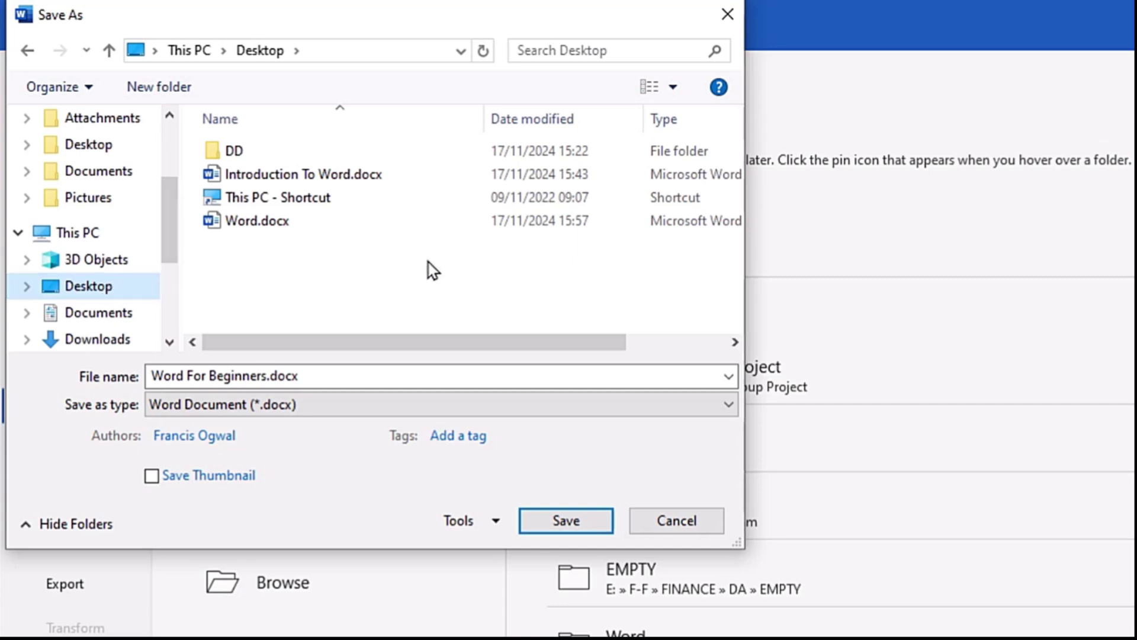
click(579, 529)
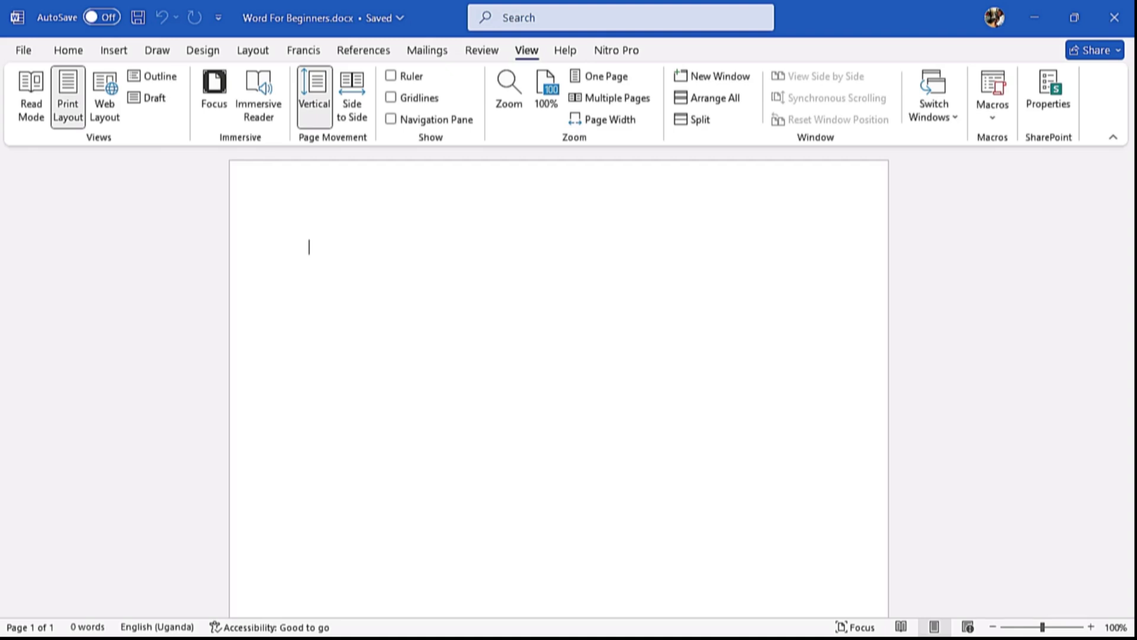
Save another copy of the document to the Desktop under the name Word For Beginners Video.docx
key(F12)
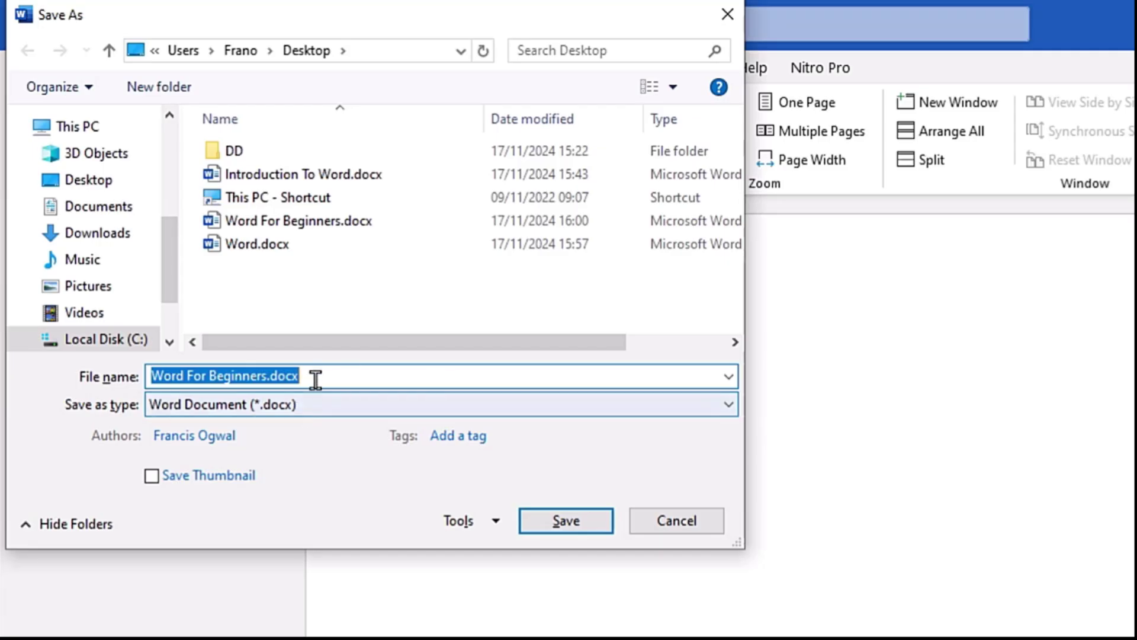
click(270, 376)
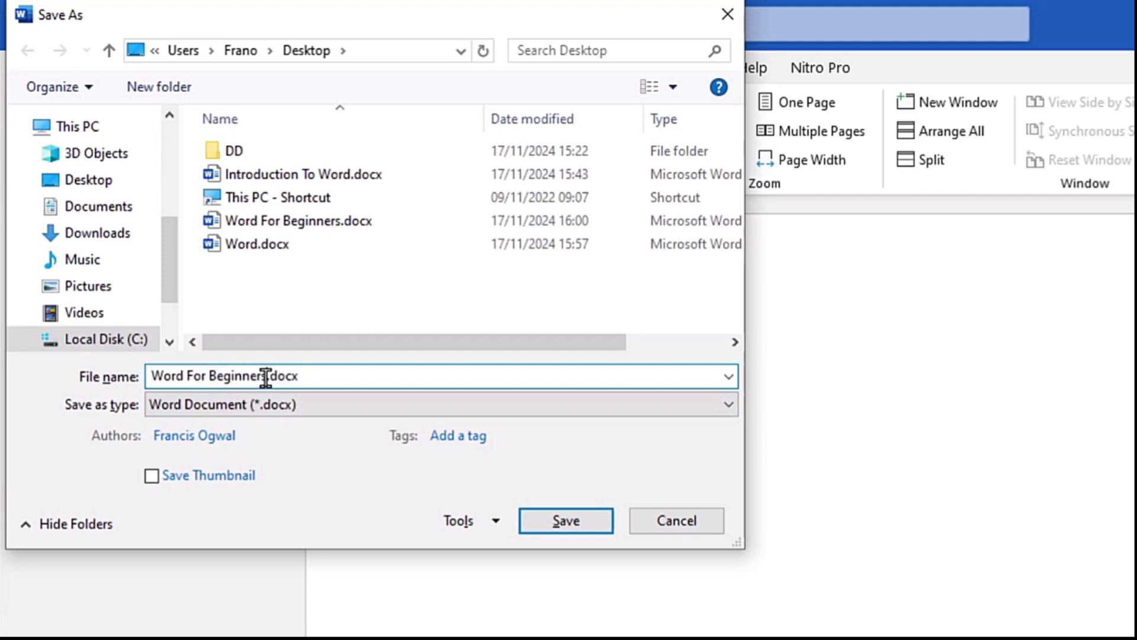
text(Vid)
key(BackSpace)
key(BackSpace)
key(BackSpace)
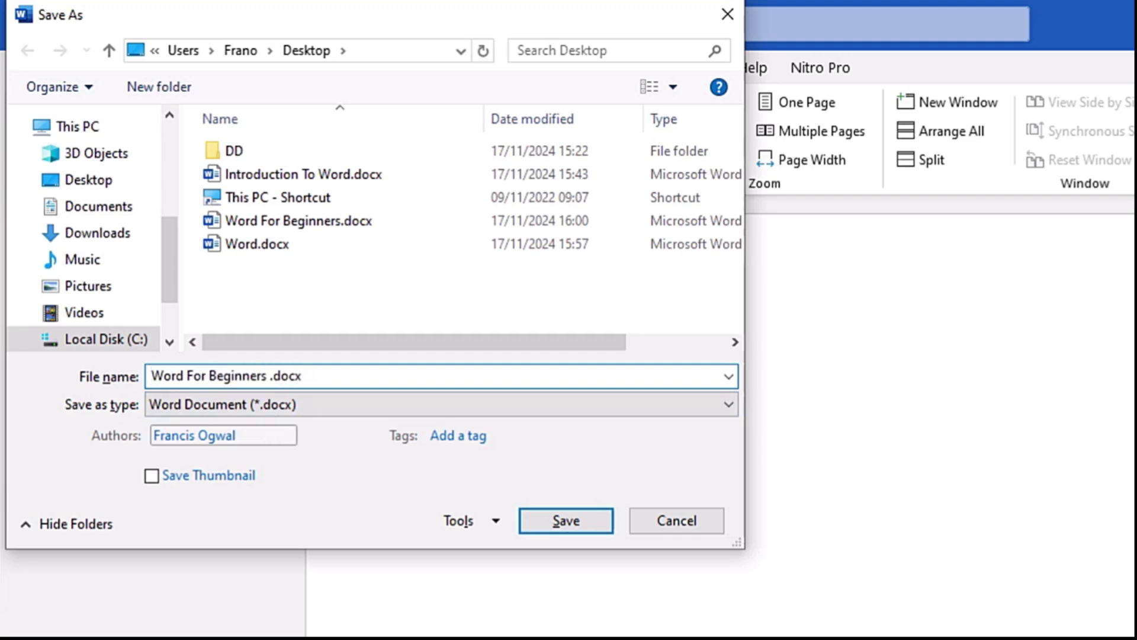
text(Video)
click(112, 183)
click(565, 521)
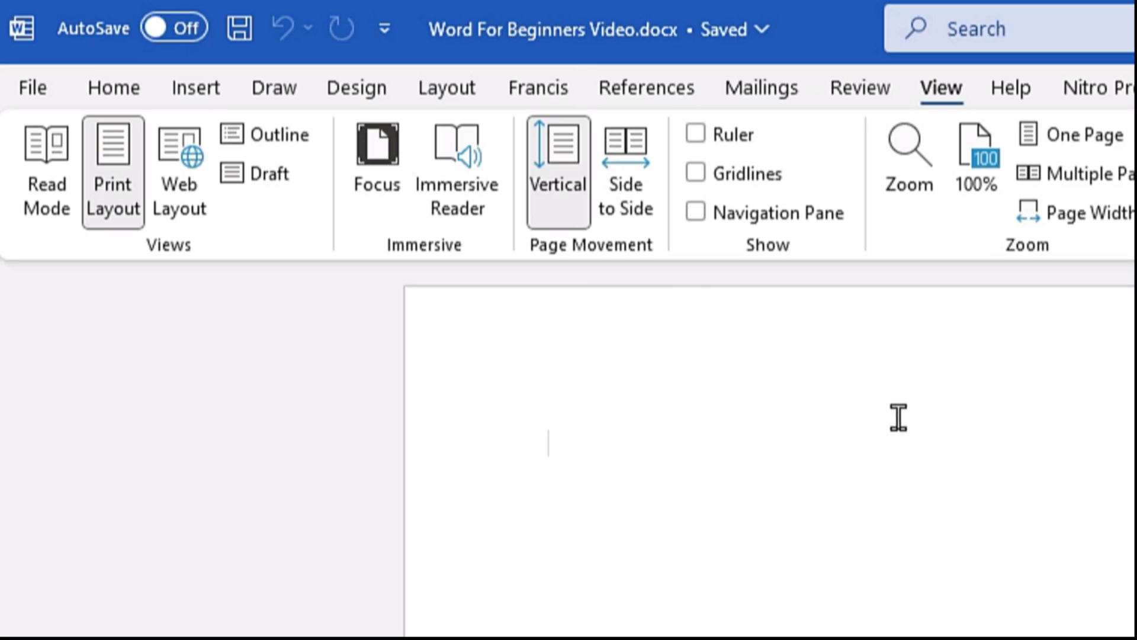
Look over the ribbon's Home, Insert, Draw, References and Review commands, finishing with the Home commands
click(122, 94)
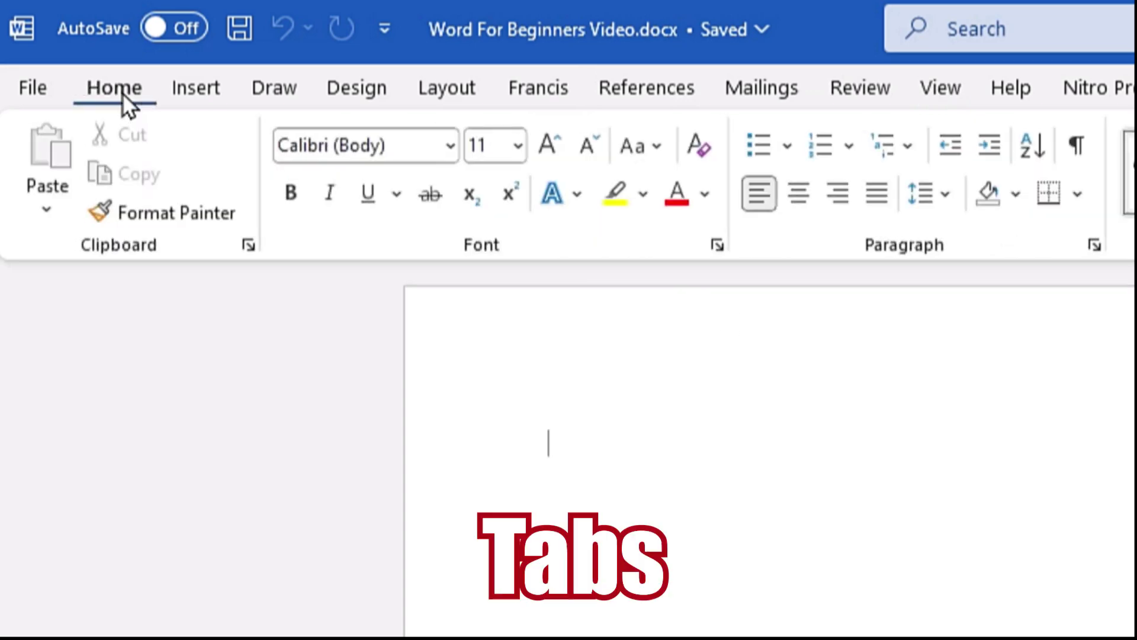
click(193, 95)
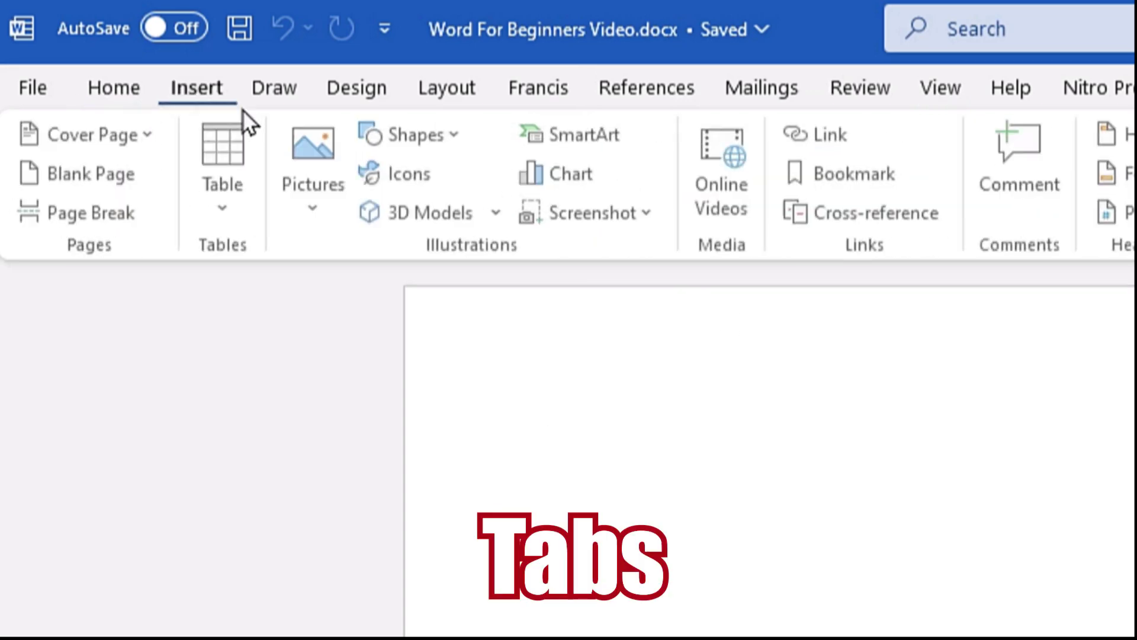
click(126, 93)
click(190, 95)
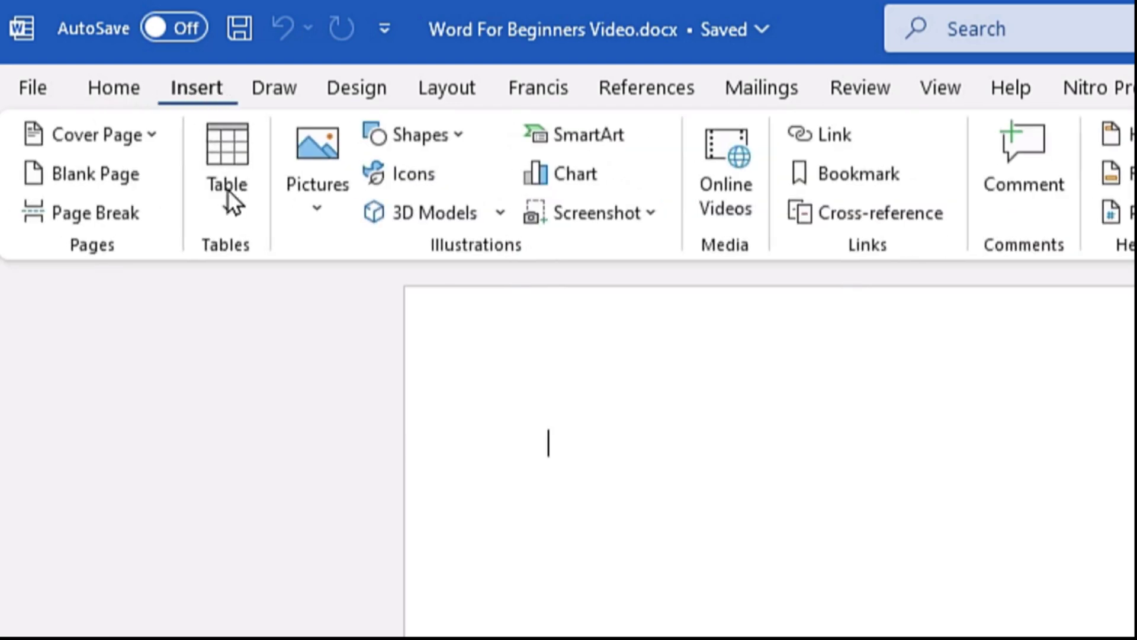
click(289, 90)
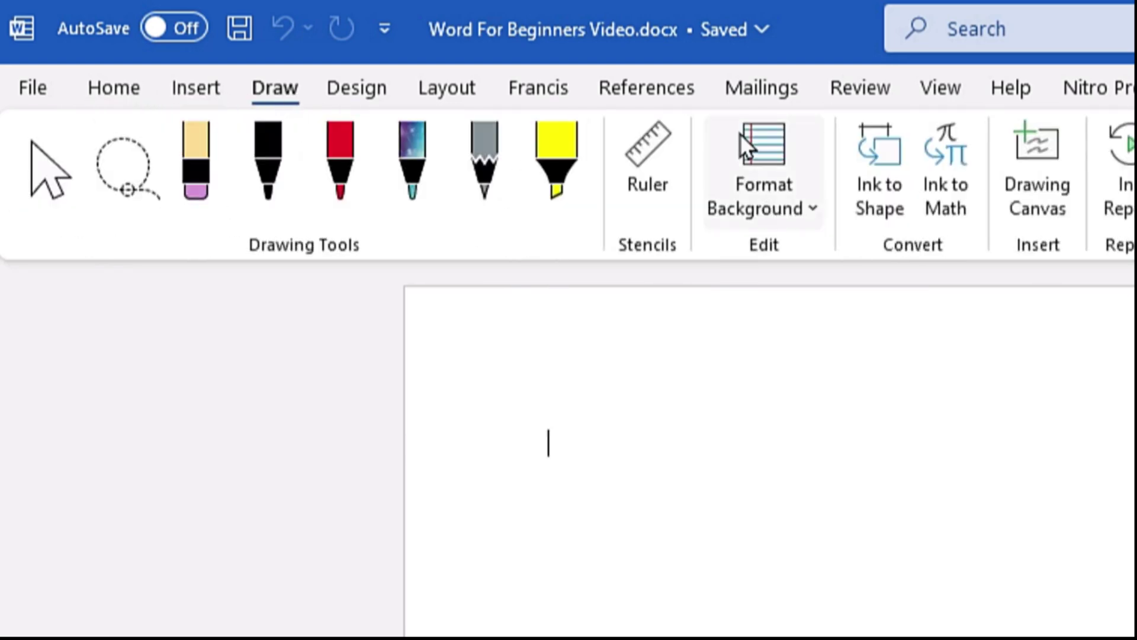
click(666, 91)
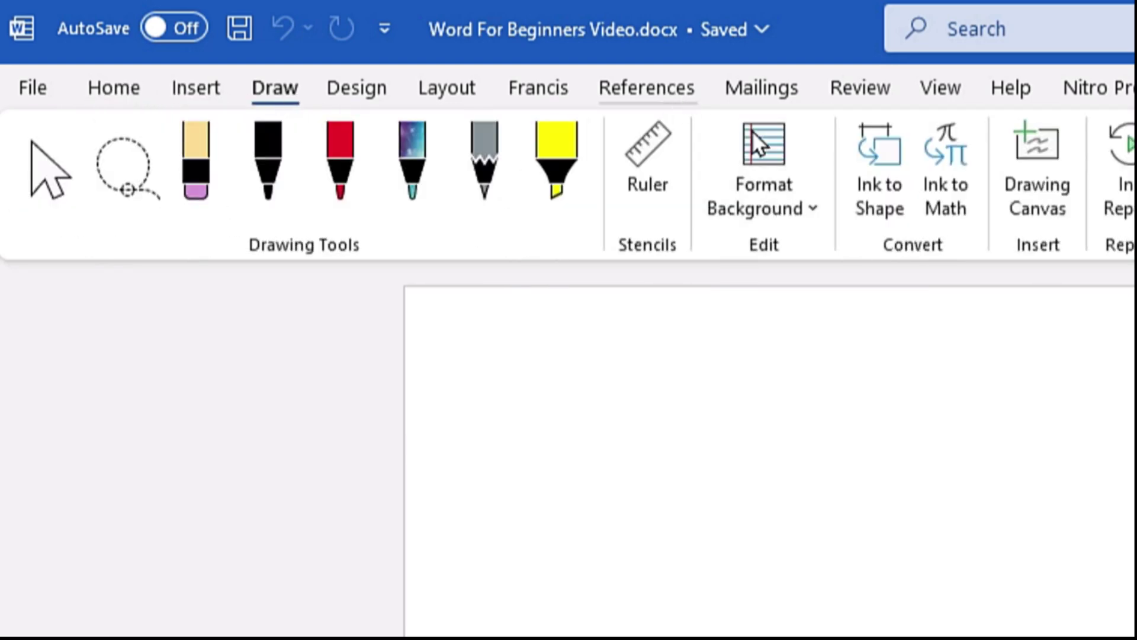
click(854, 105)
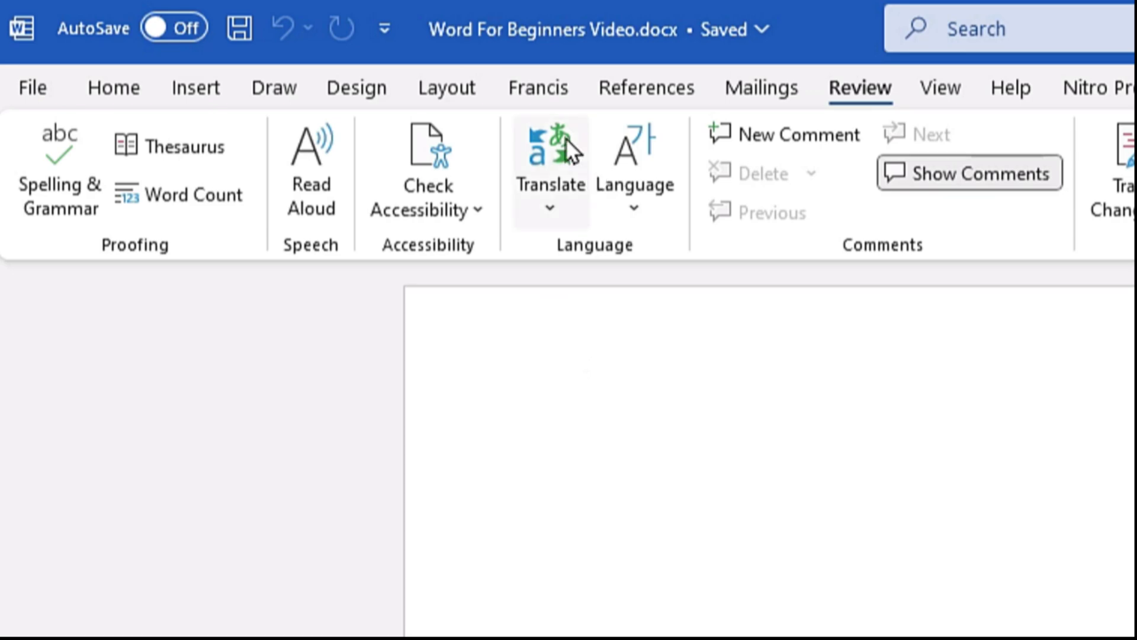
click(539, 89)
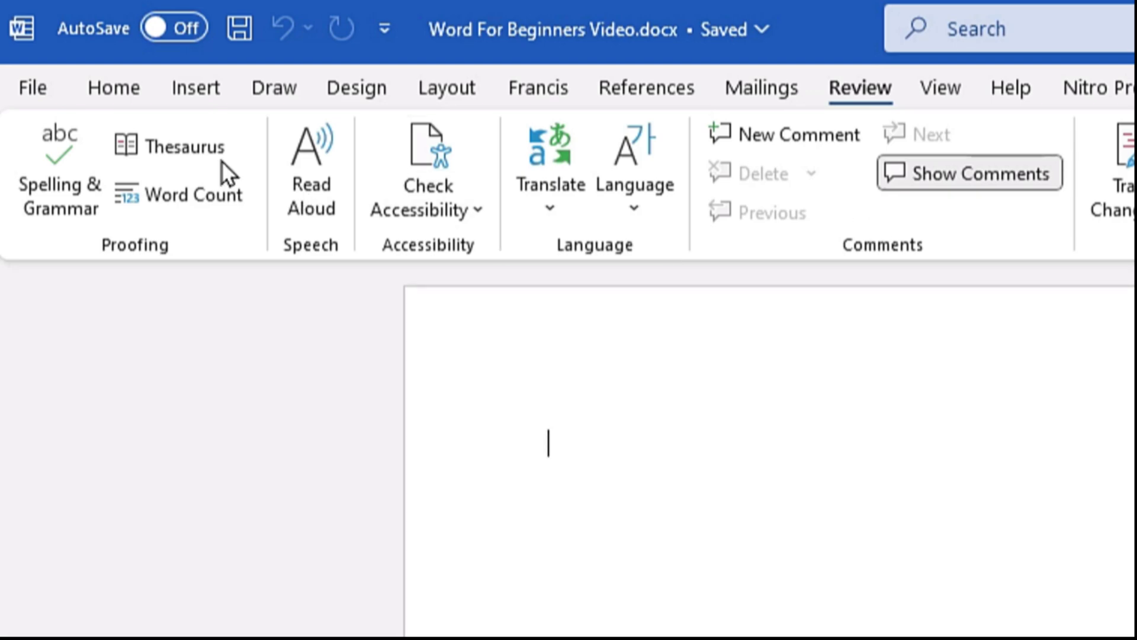
click(127, 102)
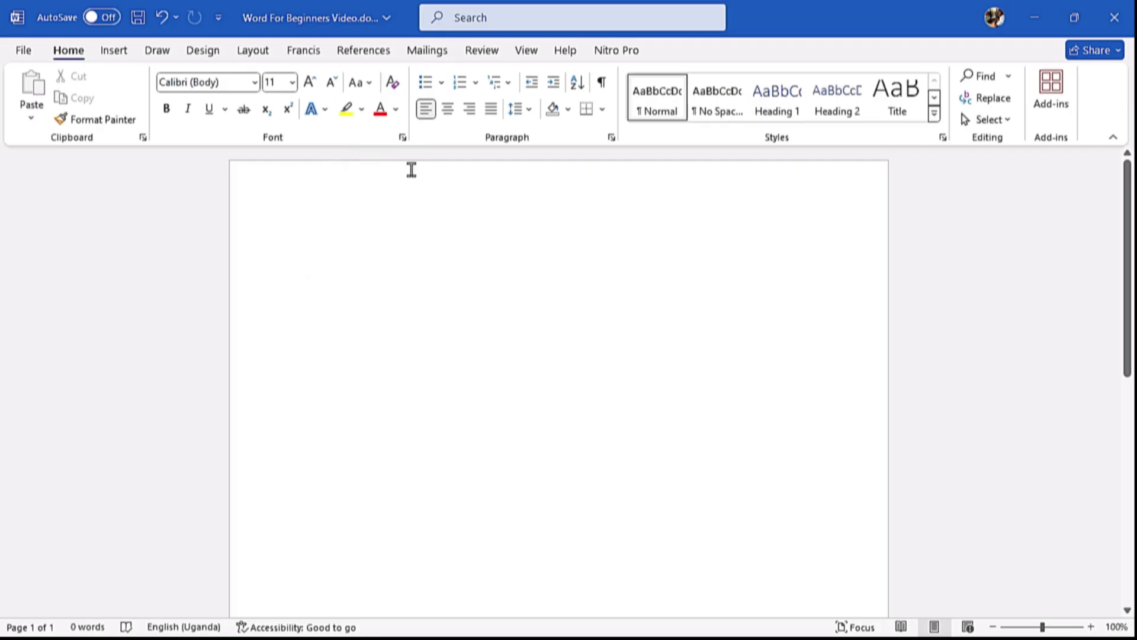
Examine the basic and Advanced settings in the Font dialog and cancel it
click(401, 138)
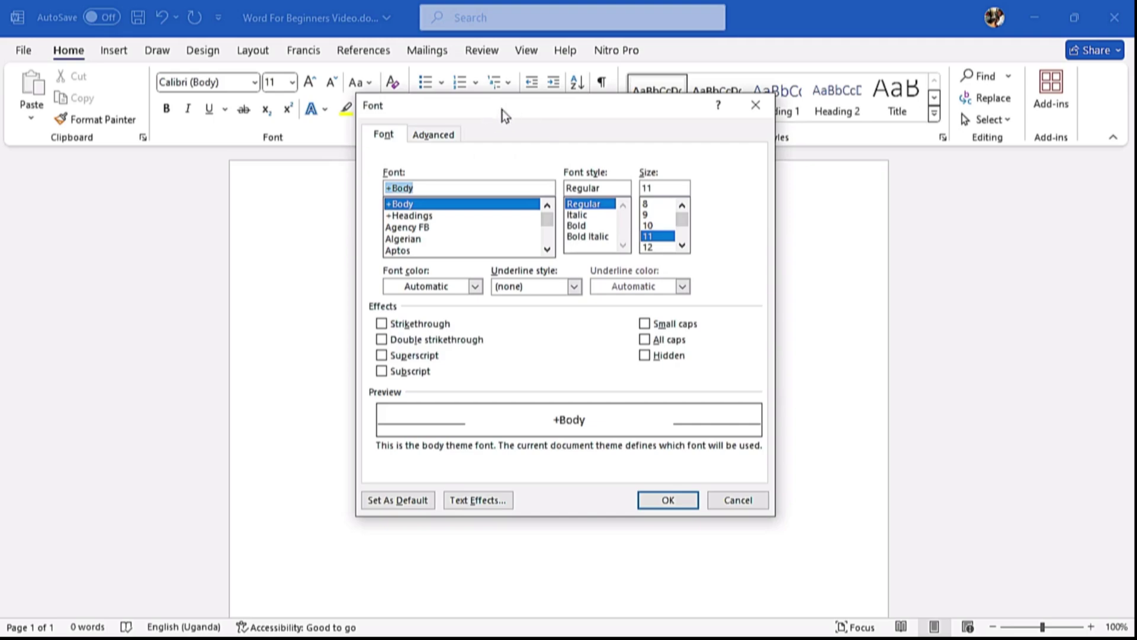
drag(504, 115, 417, 139)
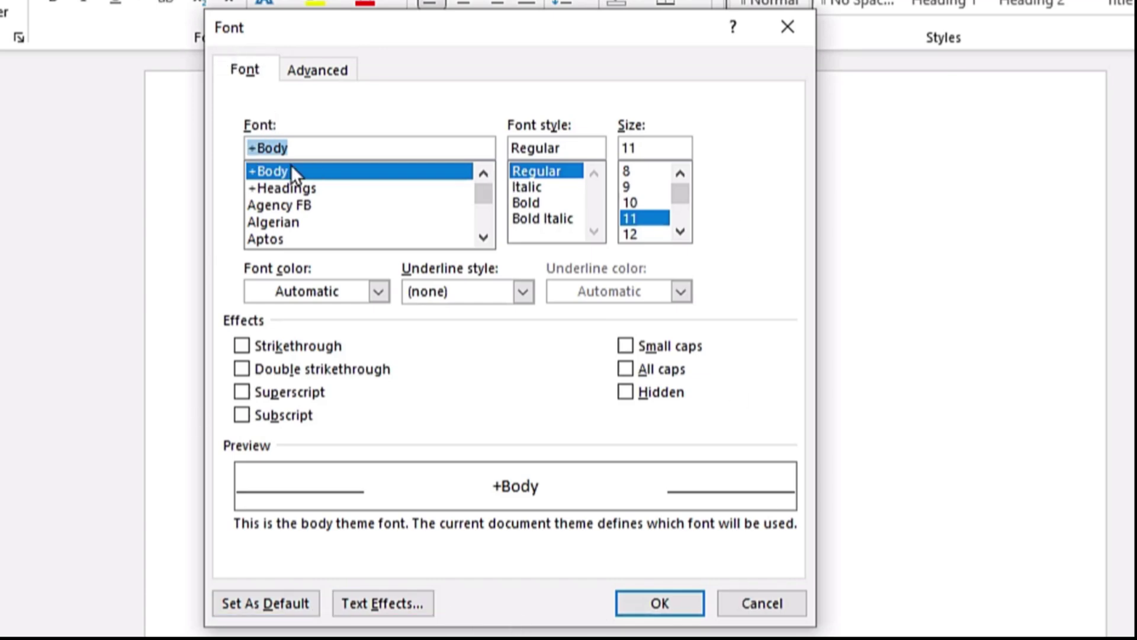
click(327, 76)
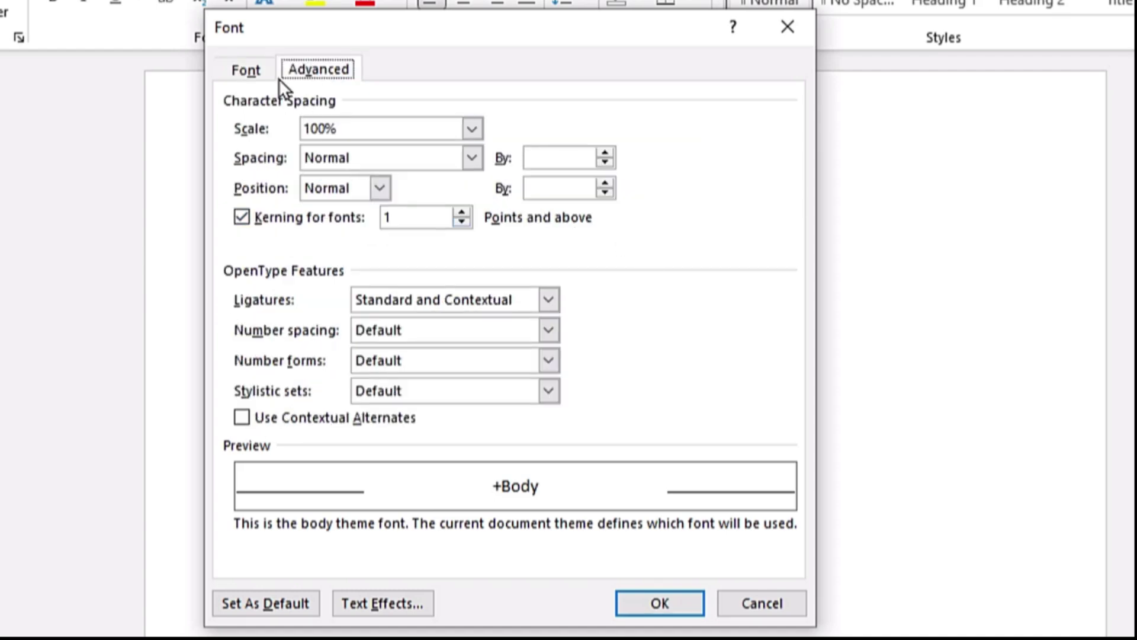
click(249, 70)
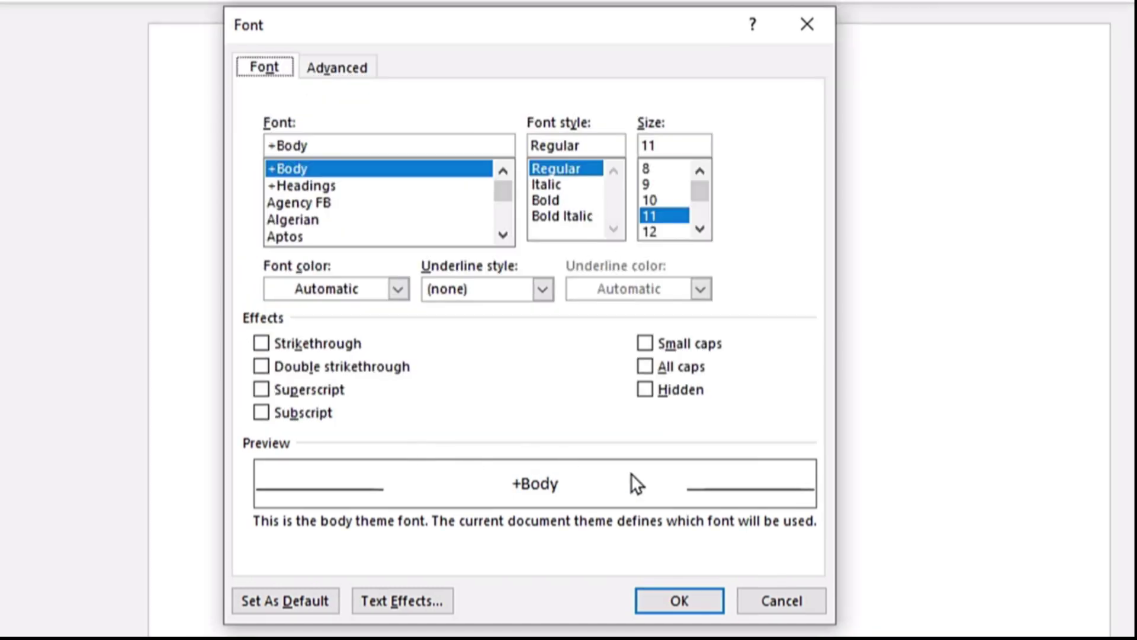
click(773, 601)
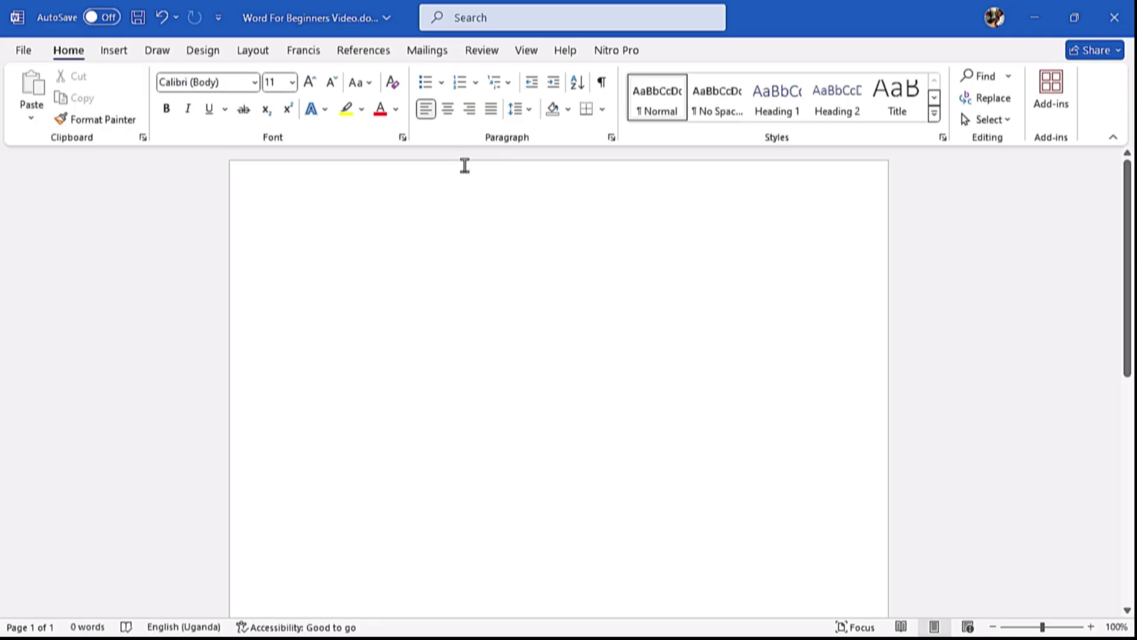
Examine the Indents and Spacing settings in the full Paragraph dialog and close it
click(610, 138)
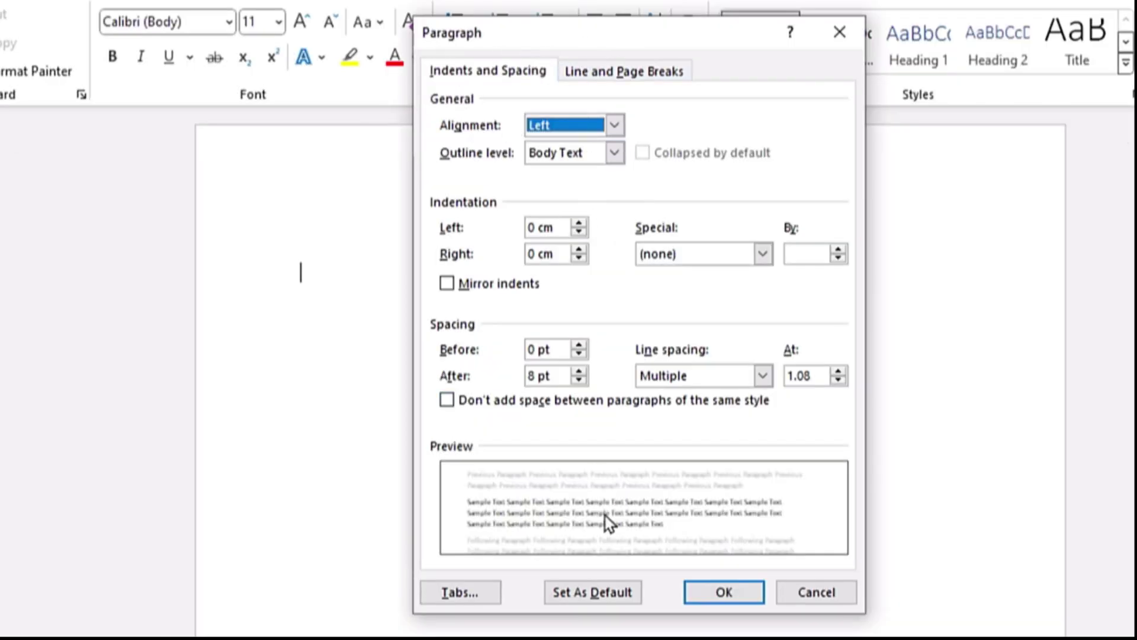
drag(549, 21, 539, 102)
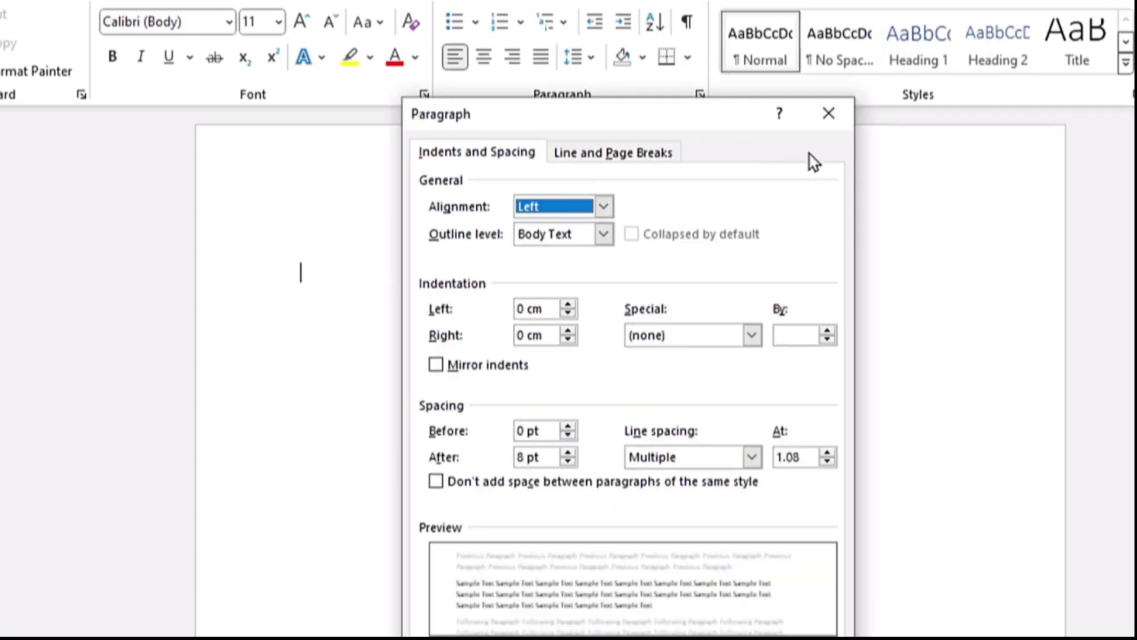
click(829, 114)
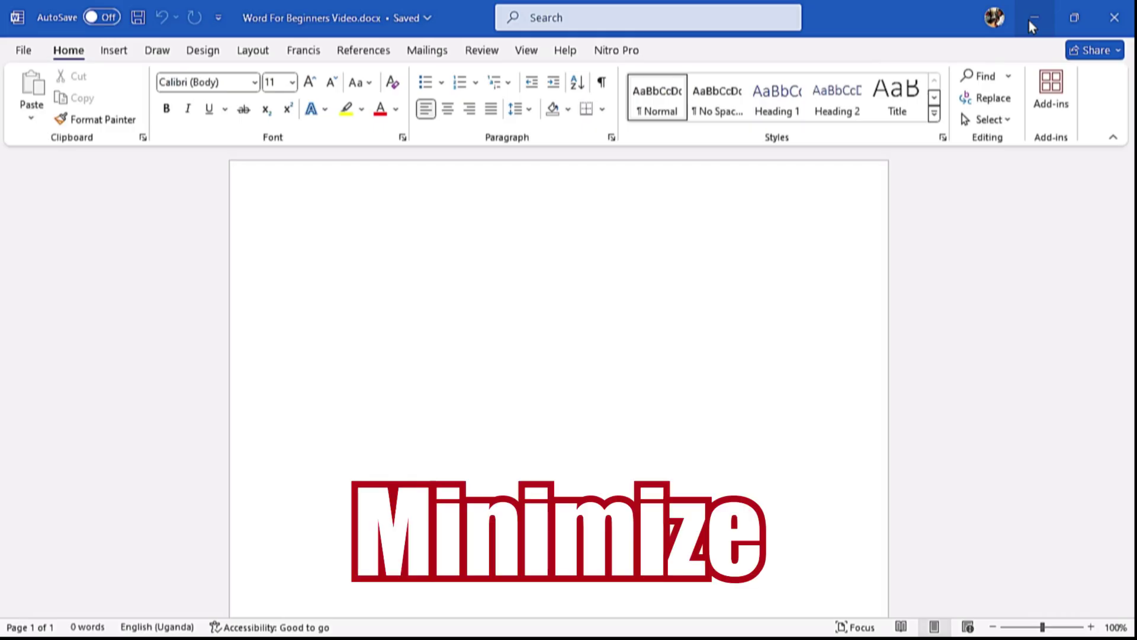
Minimize the document window and bring it back, and restore it down and maximize it again
click(1030, 19)
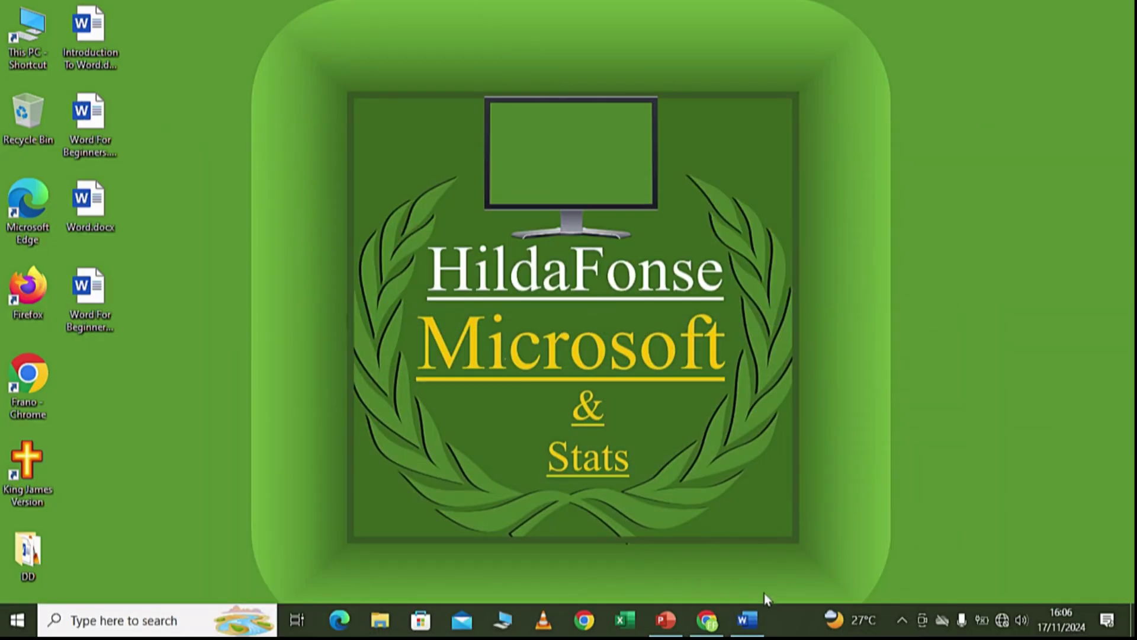
click(747, 619)
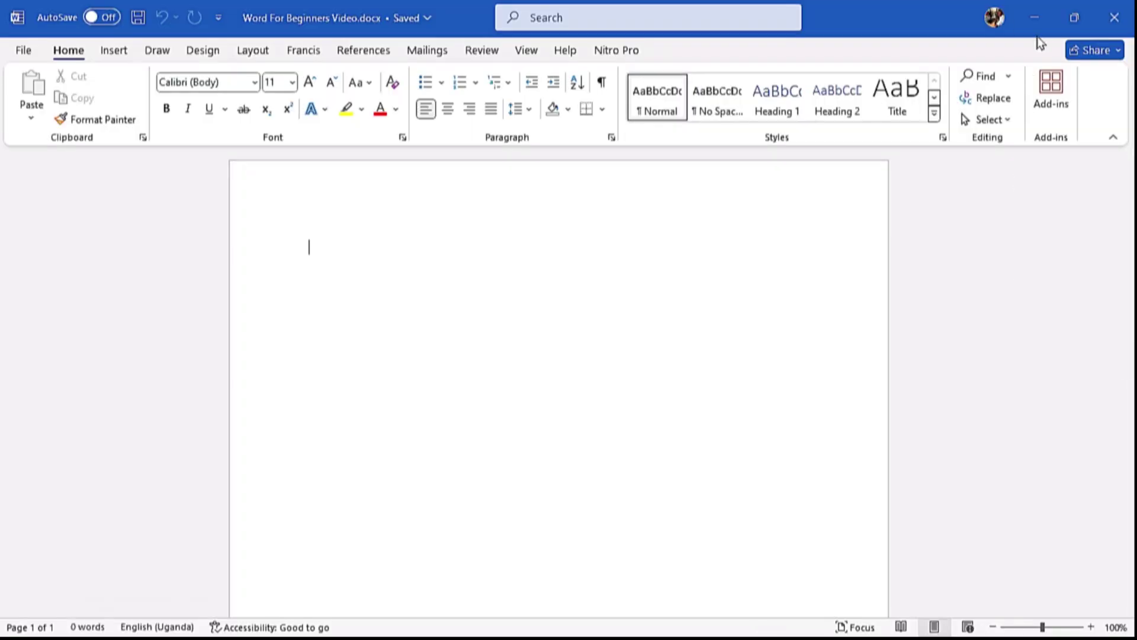
click(1075, 18)
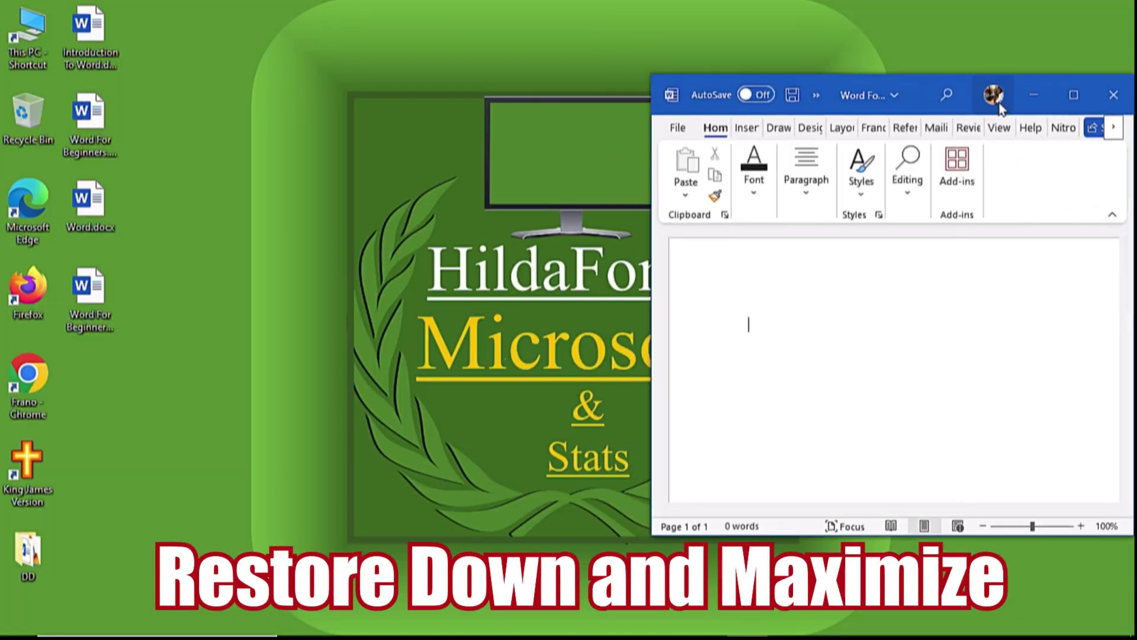
click(1072, 95)
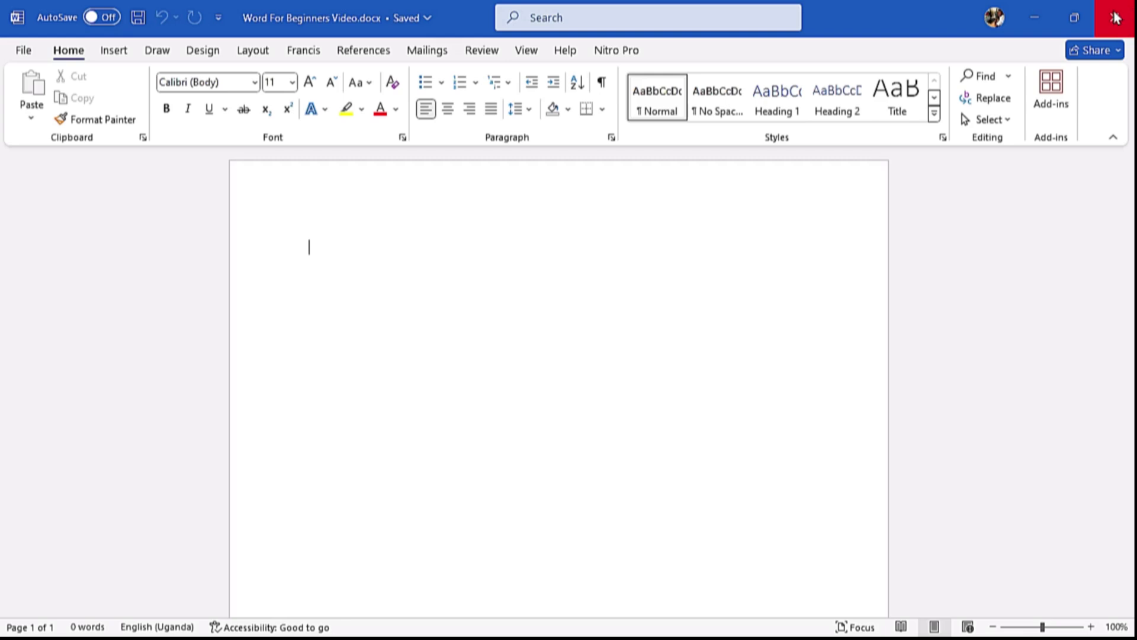
Scroll down the blank page and back up to its beginning
drag(1128, 278, 1128, 163)
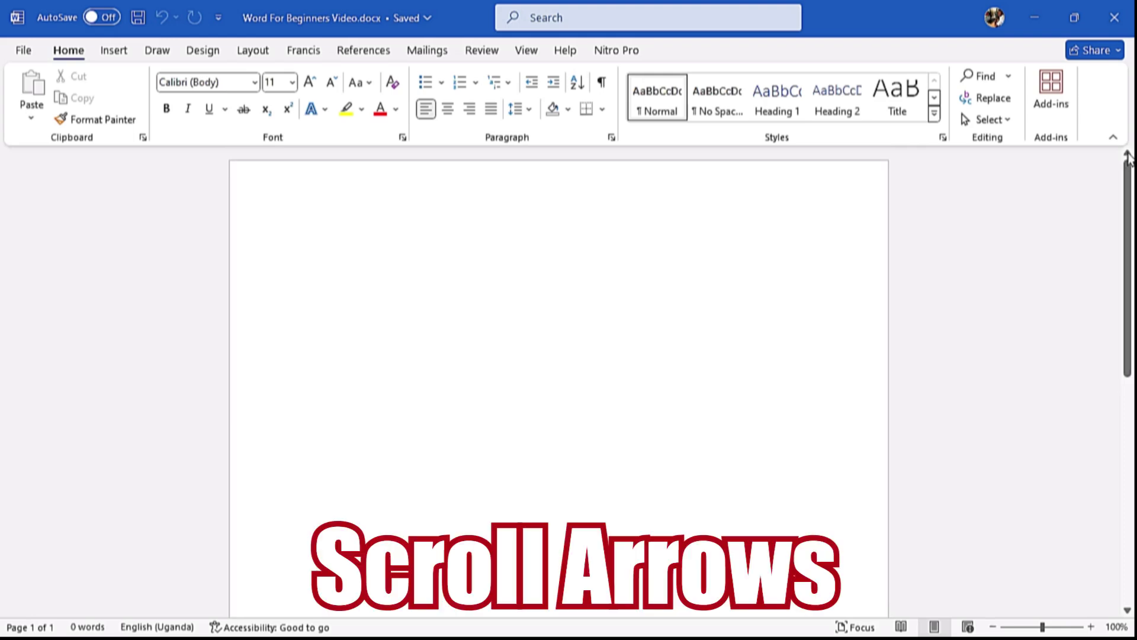
click(1130, 603)
scroll(528, 183, up, 5)
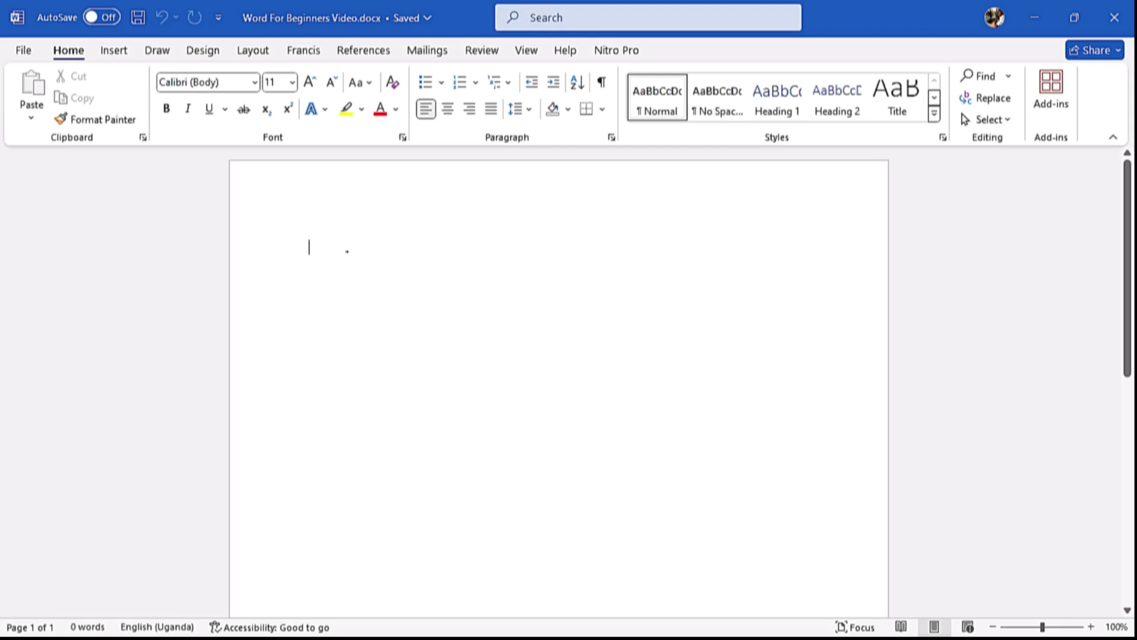
Enter the text "Introduction to Word" on the first line of the blank page and place the cursor at its start
text(Introd)
text(uc)
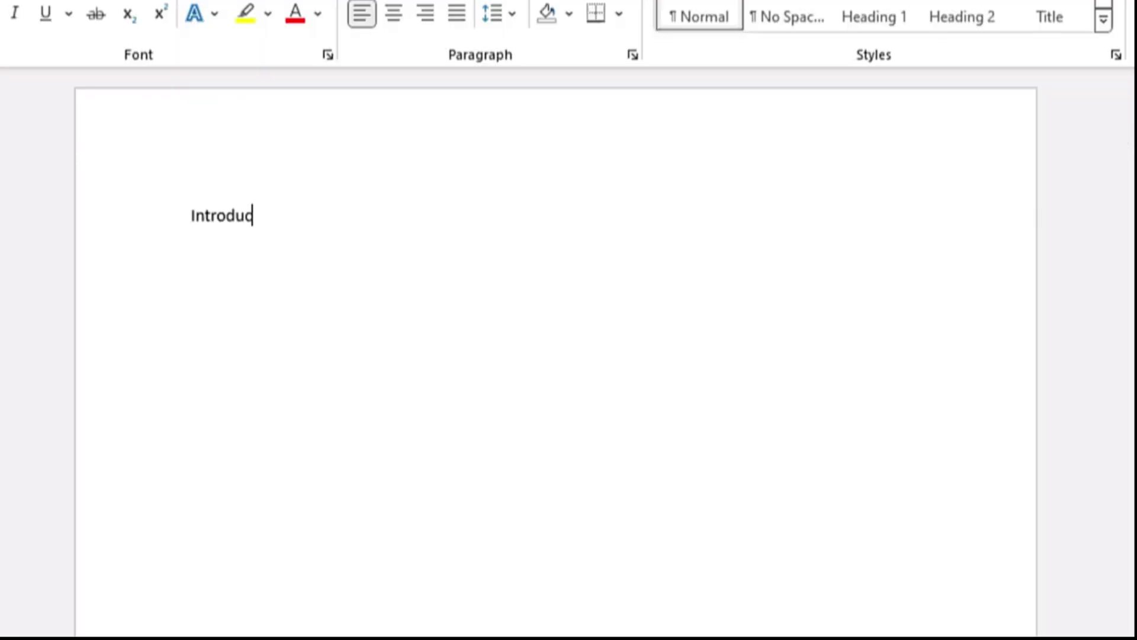
text(tion to Wp)
text(rd)
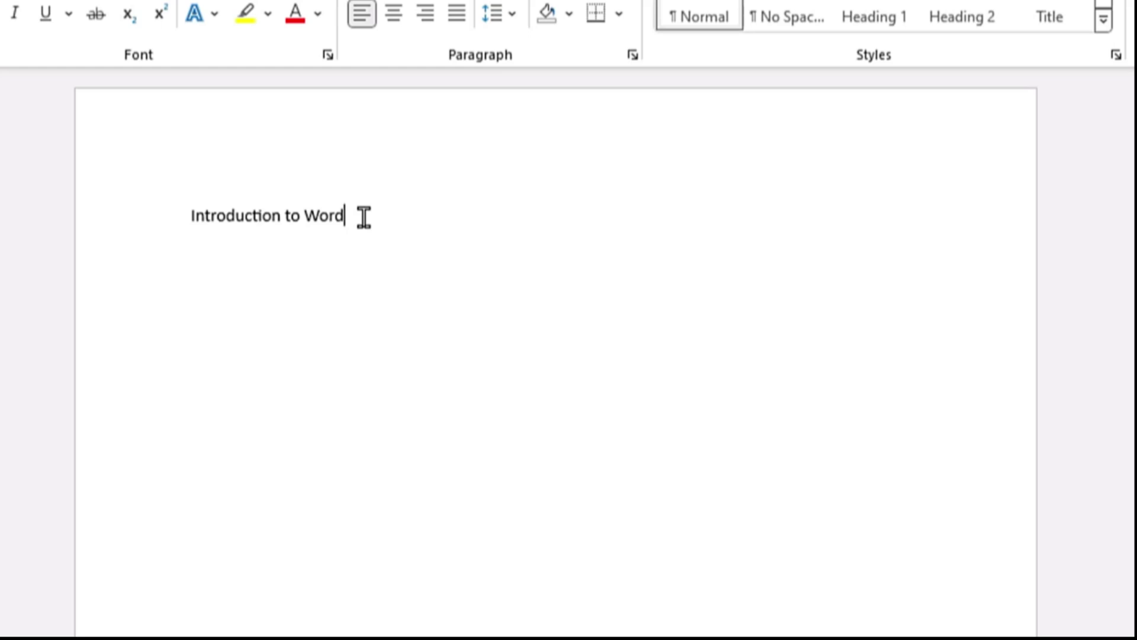
click(185, 213)
Start a text entry in the empty area well below the first line, enter a run of f characters and erase them
double_click(798, 508)
text(ffffff)
key(BackSpace)
key(BackSpace)
key(BackSpace)
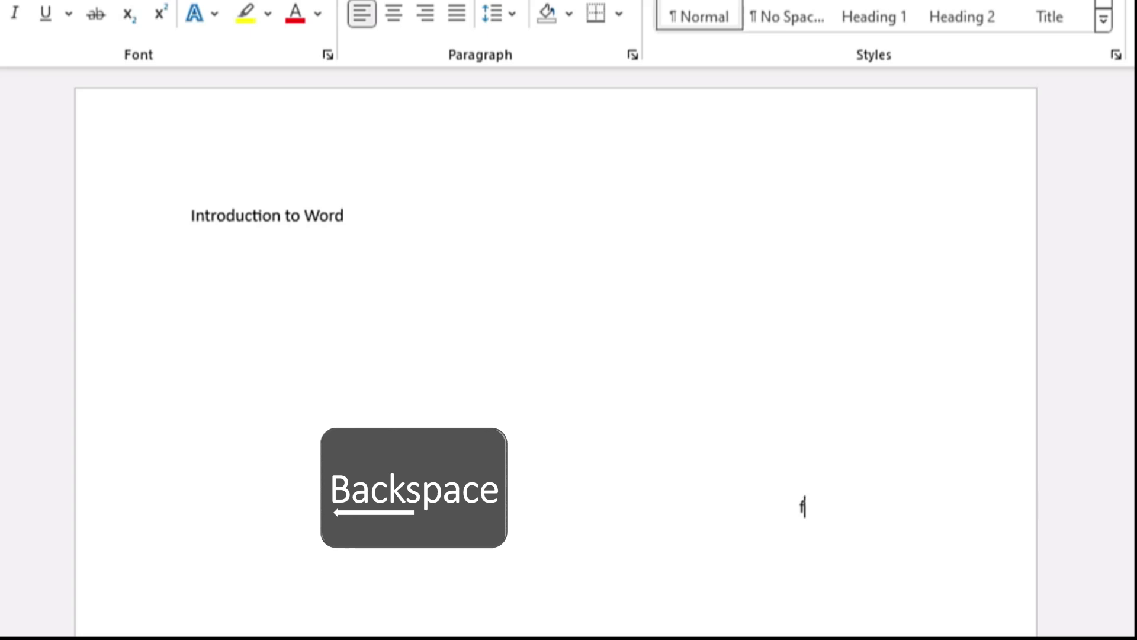
key(BackSpace)
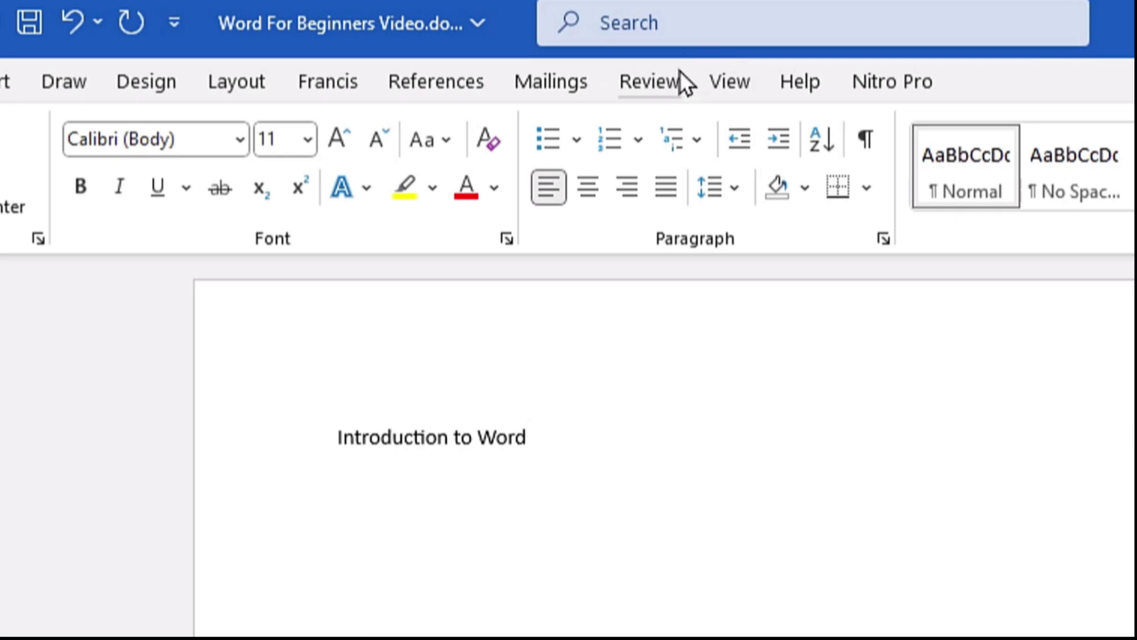
Make the line "Introduction to Word" bold by finding the Bold command through a search for "bol", and deselect the text
click(339, 437)
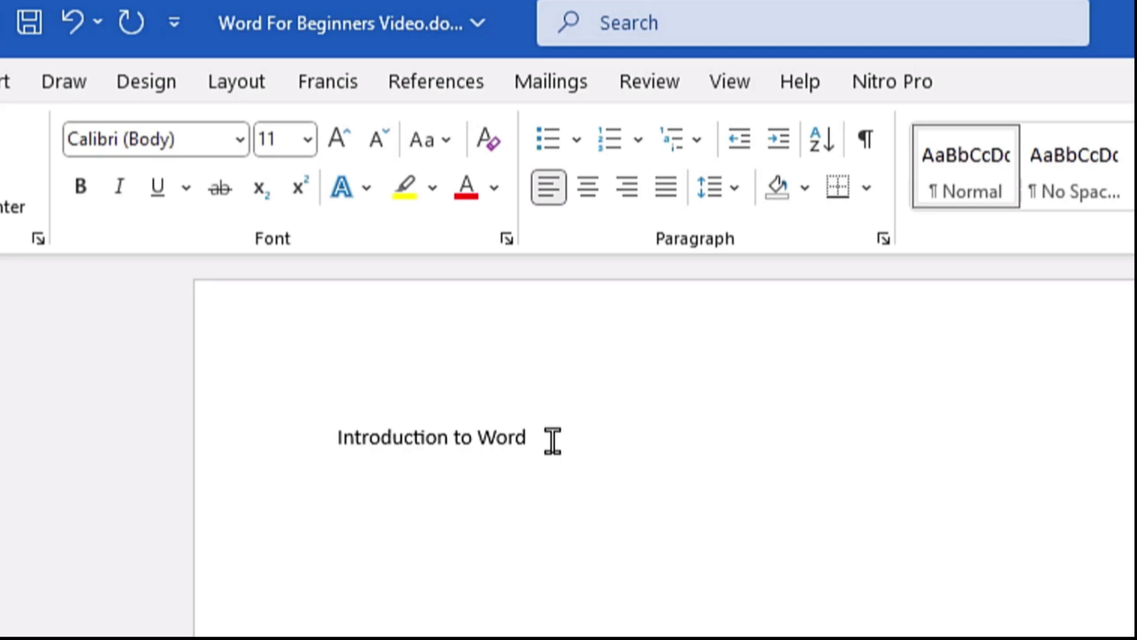
drag(552, 439, 294, 447)
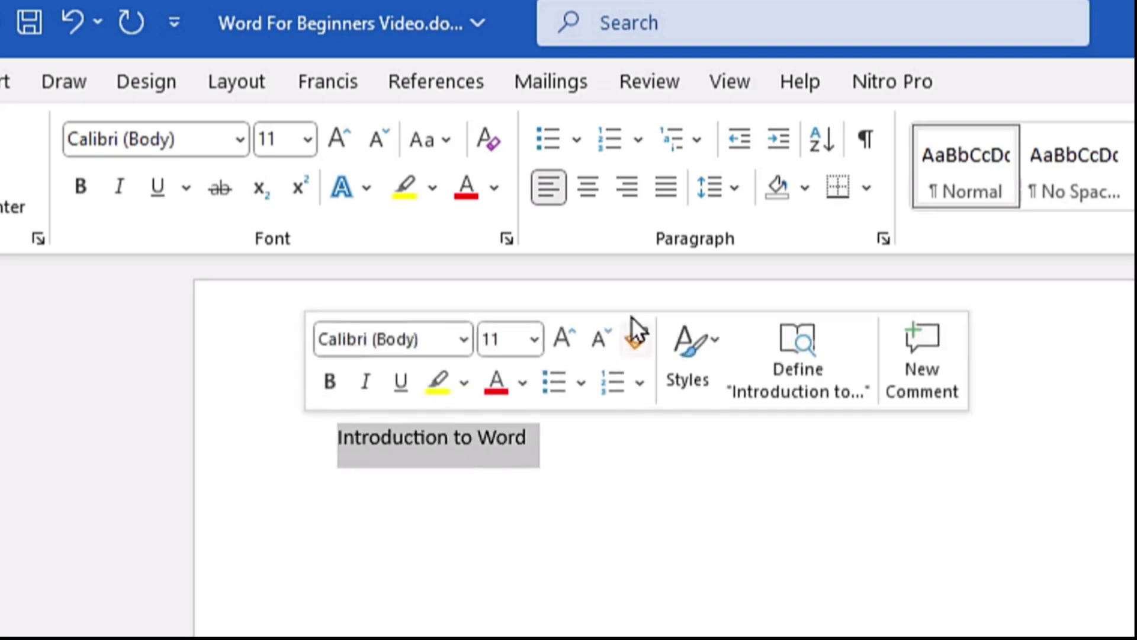
click(661, 35)
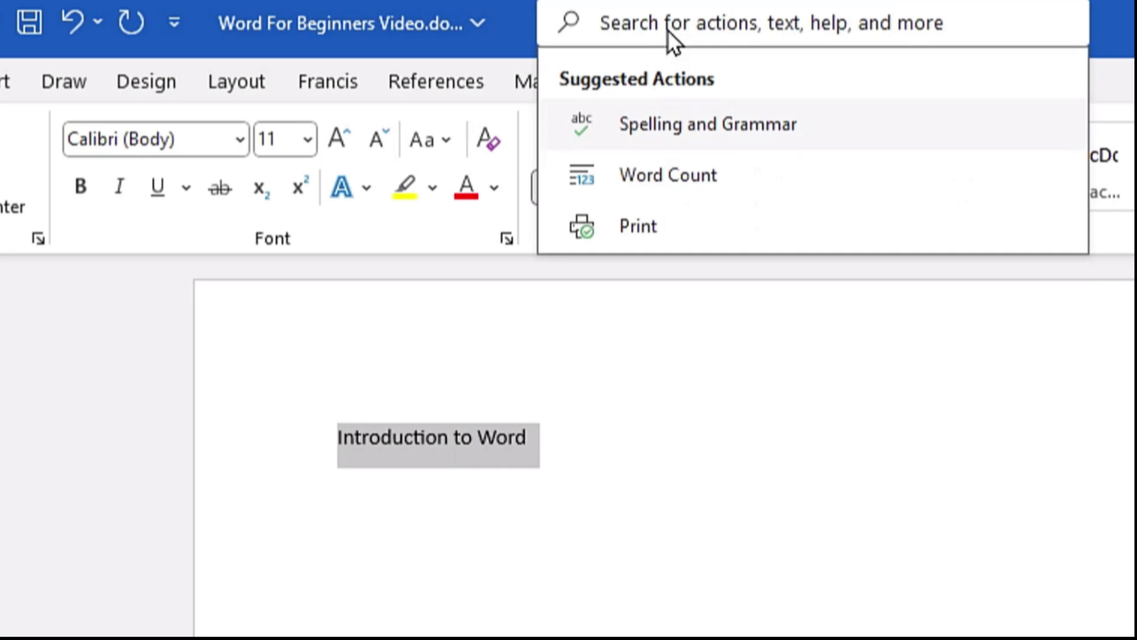
text(bol)
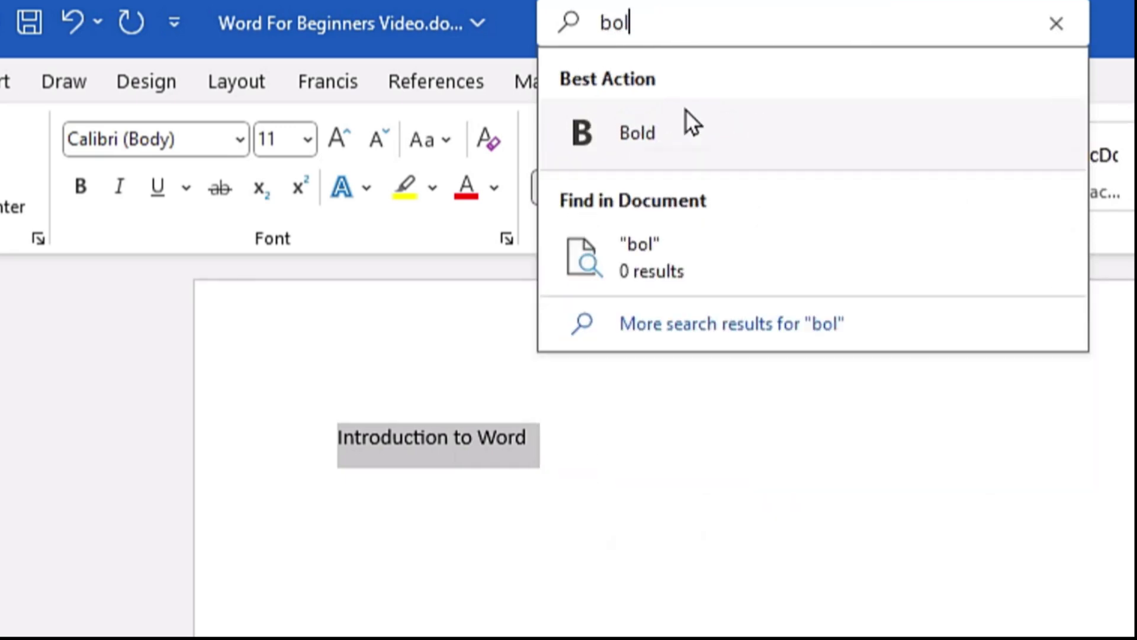
click(713, 133)
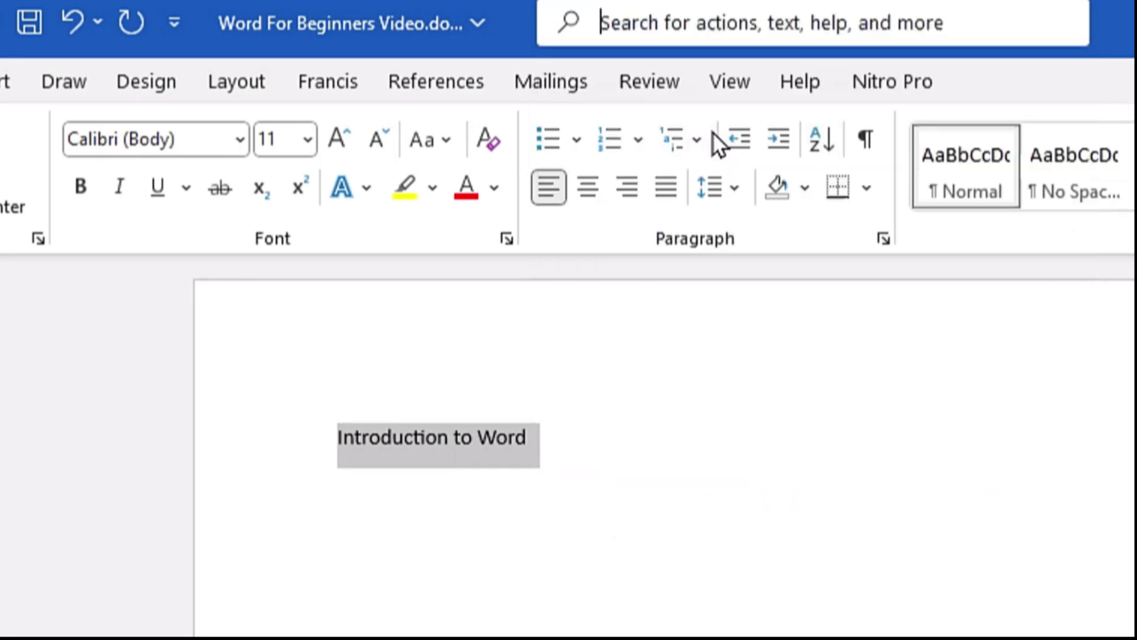
click(365, 463)
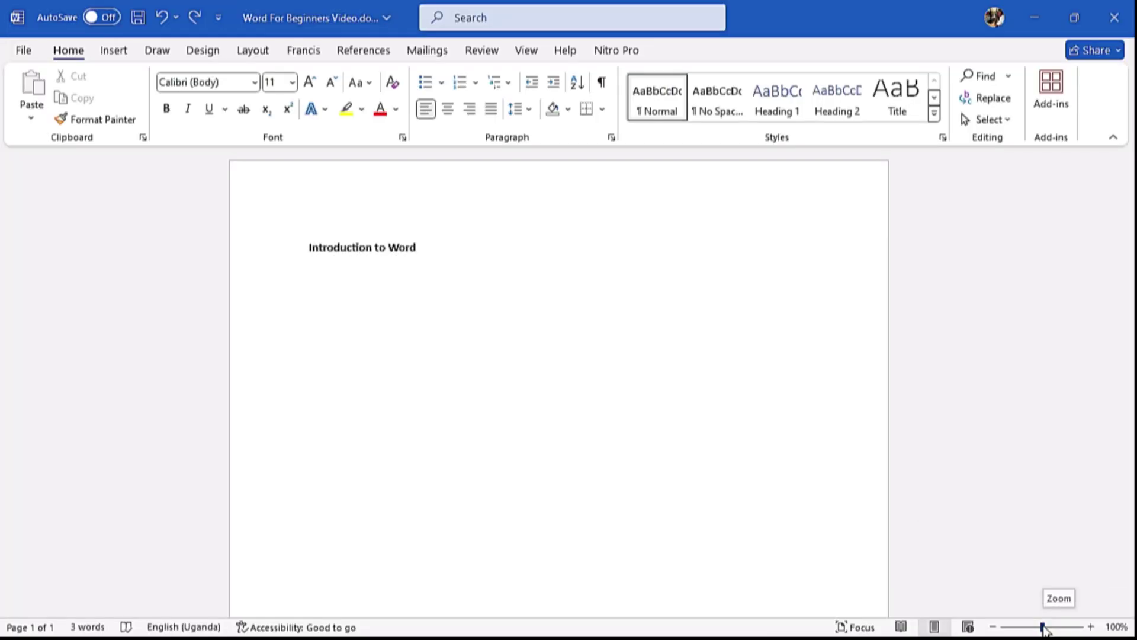
Zoom the document out to 78% and further to 60%, and zoom it back in to 80%
mouse_move(1043, 628)
mouse_down()
mouse_move(1054, 630)
mouse_move(1037, 630)
mouse_up()
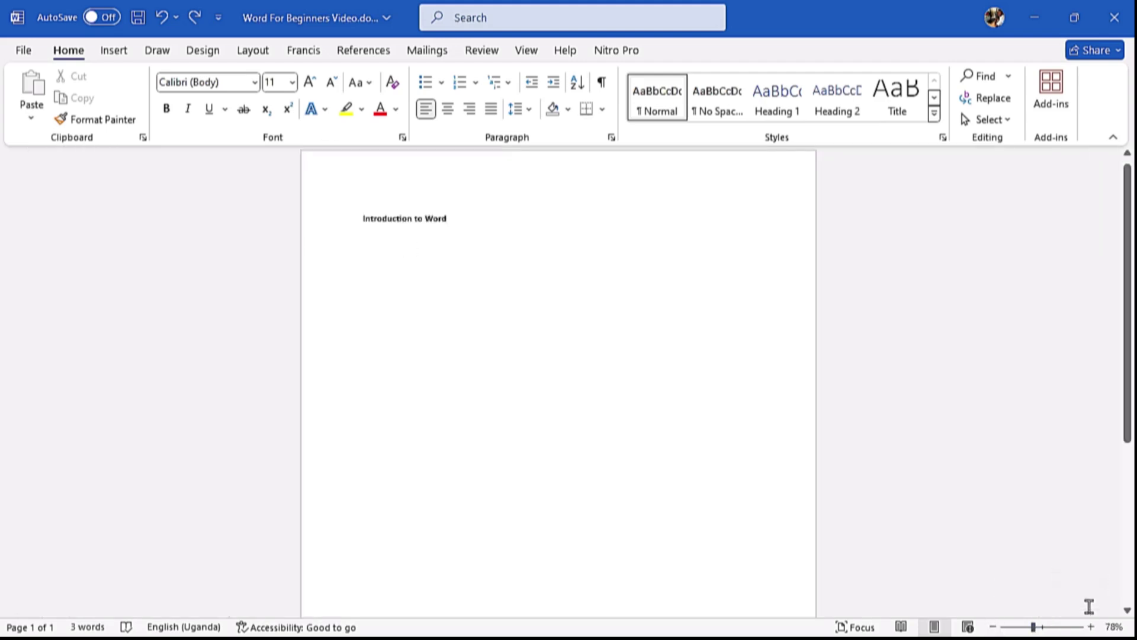
click(993, 627)
click(993, 628)
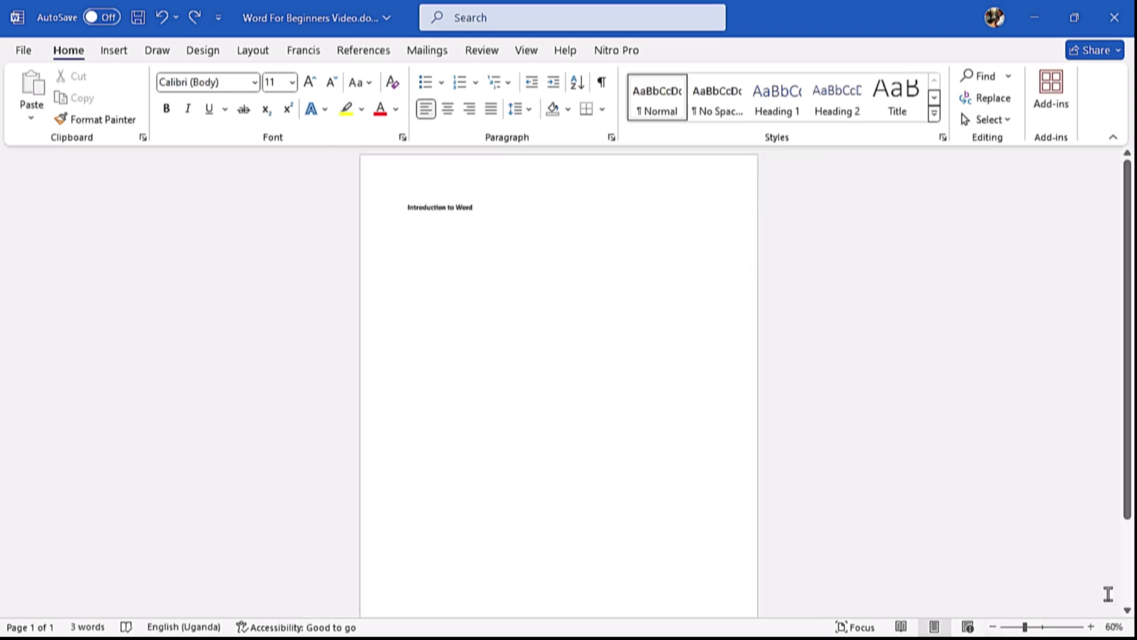
click(1095, 627)
click(1094, 627)
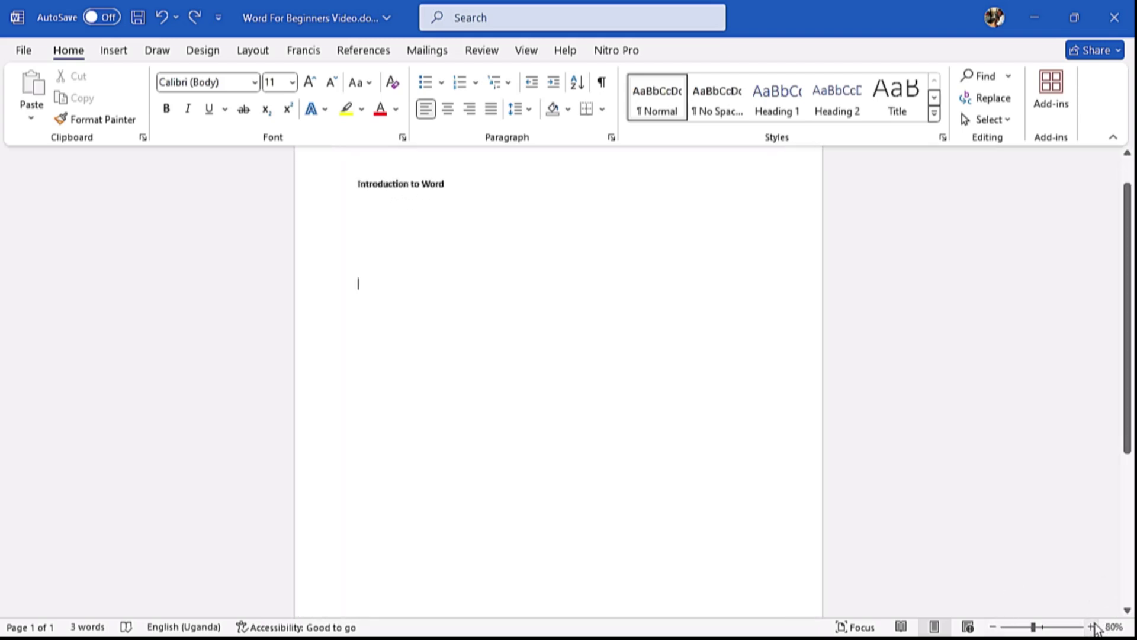
Zoom the document in to 90% and further to 100%
click(1094, 626)
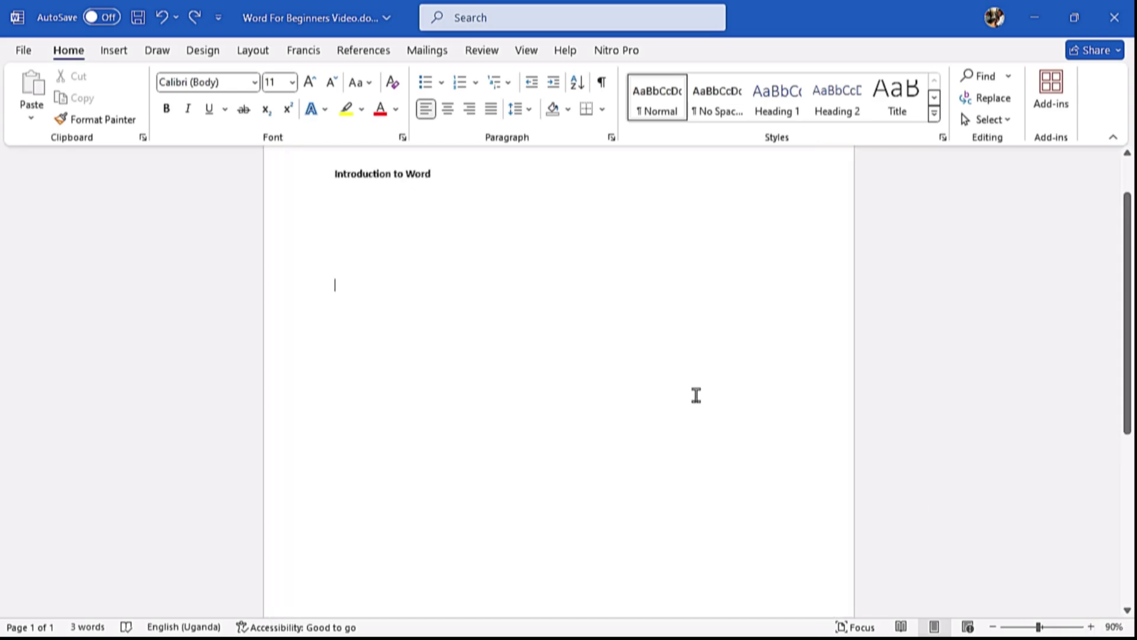
scroll(607, 307, up, 2)
scroll(714, 336, up, 1)
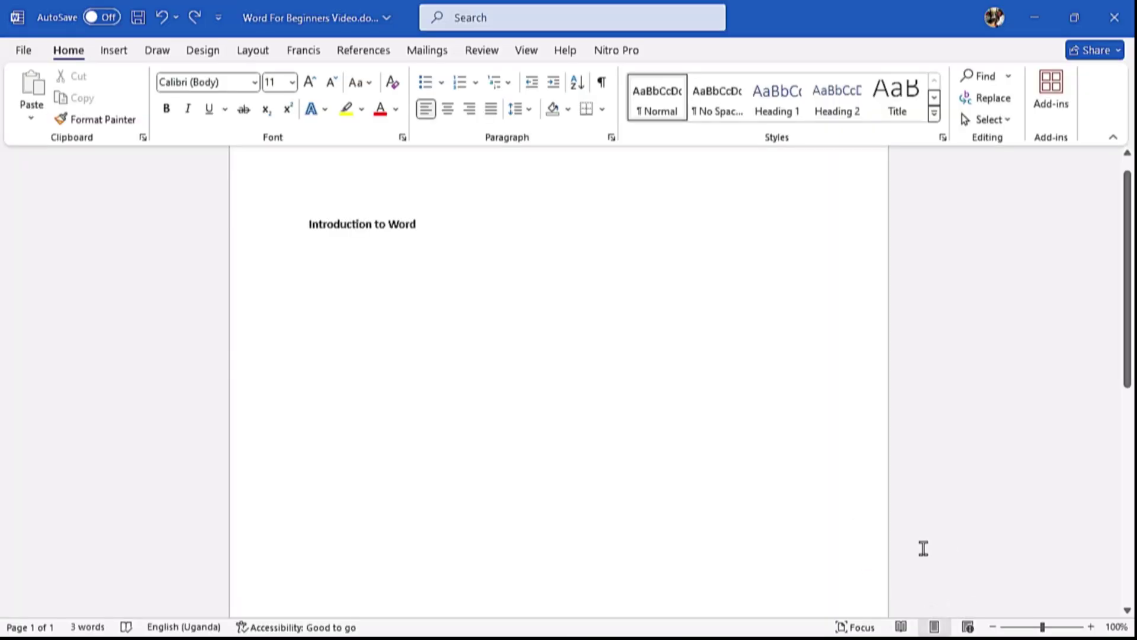
View the document in Read Mode and Web Layout, return to Print Layout, and display the ribbon's view commands
click(903, 628)
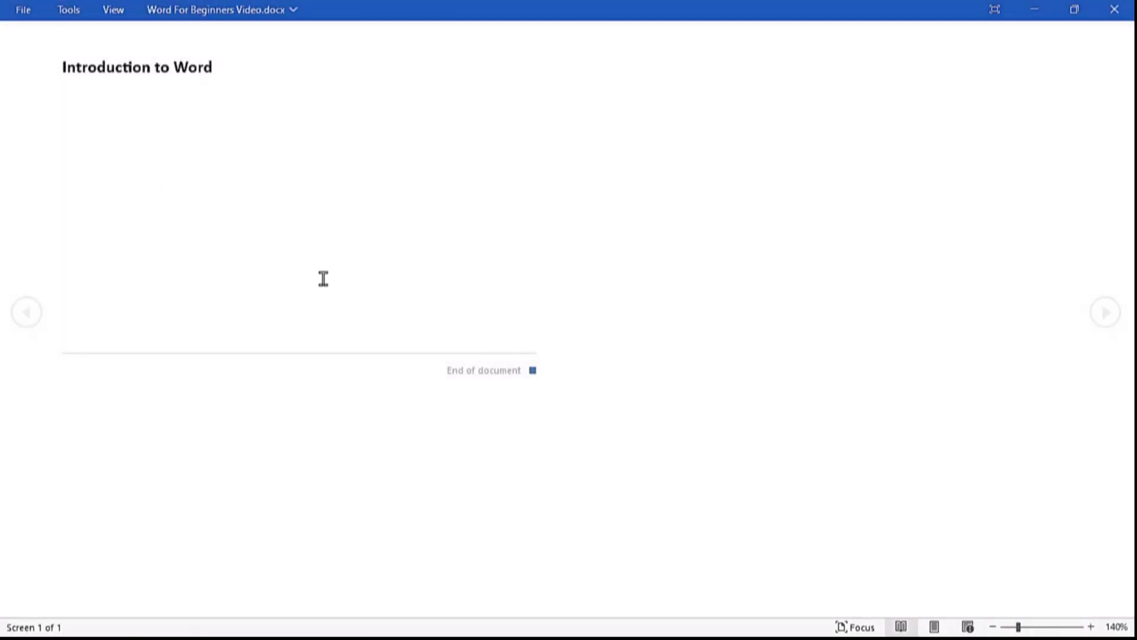
click(968, 628)
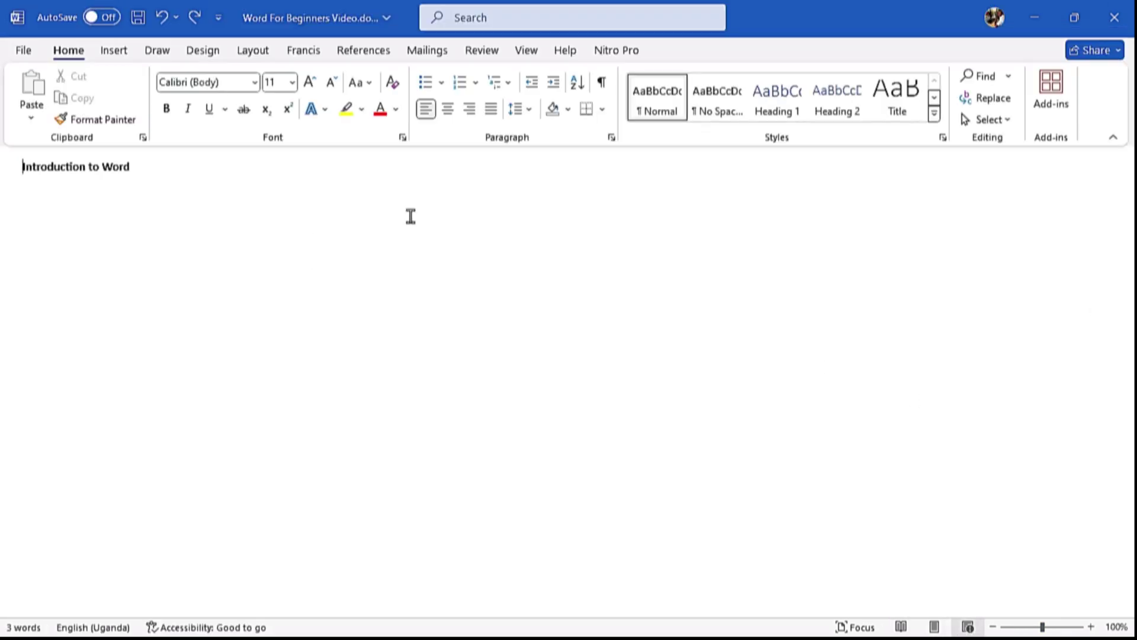
click(934, 626)
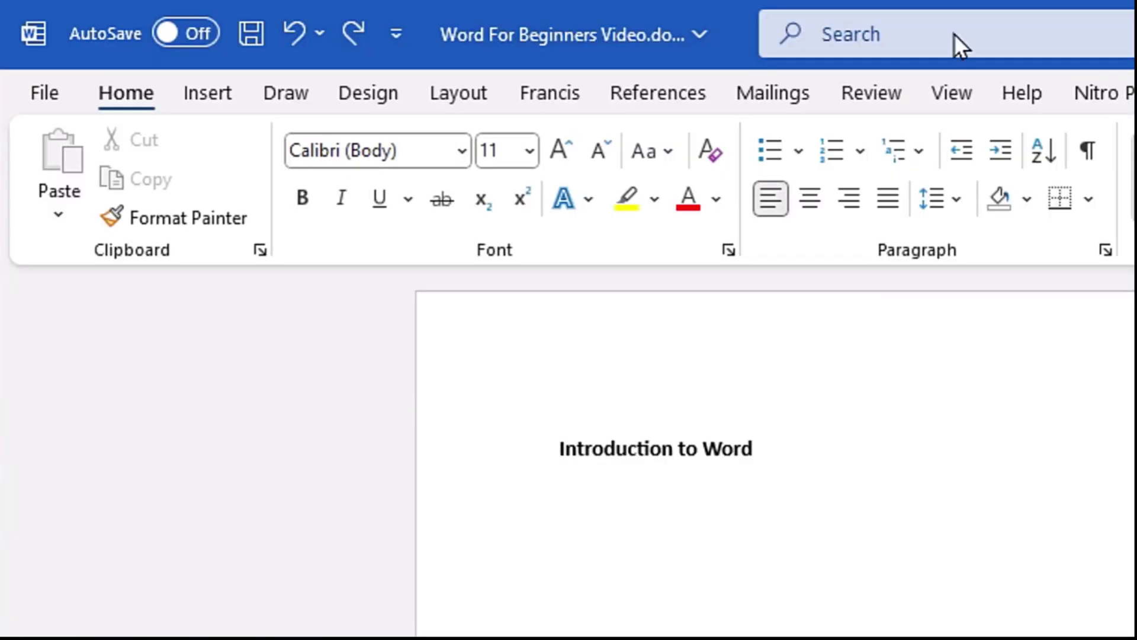
click(955, 93)
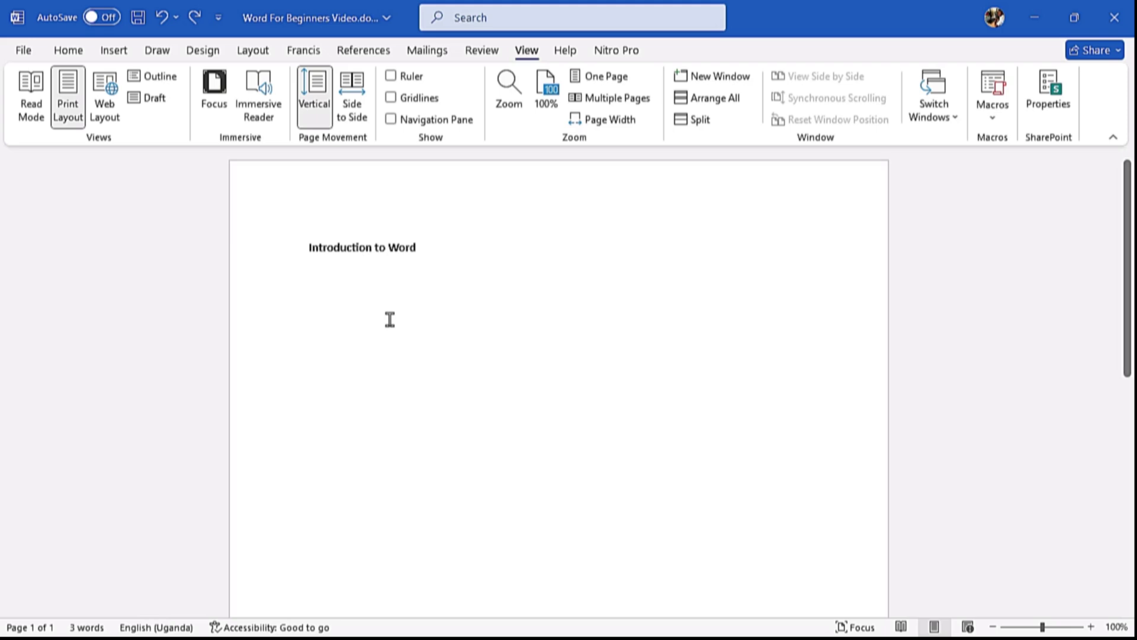
Generate sample paragraphs below the line "Introduction to Word" with the formula =rand()
text(=rand)
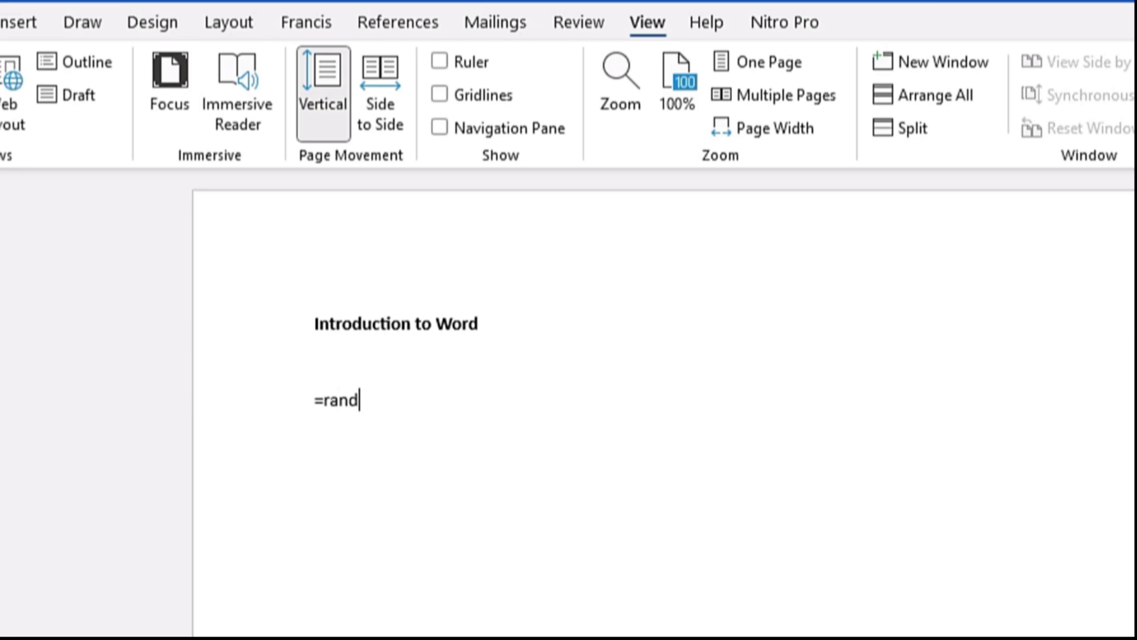
text(())
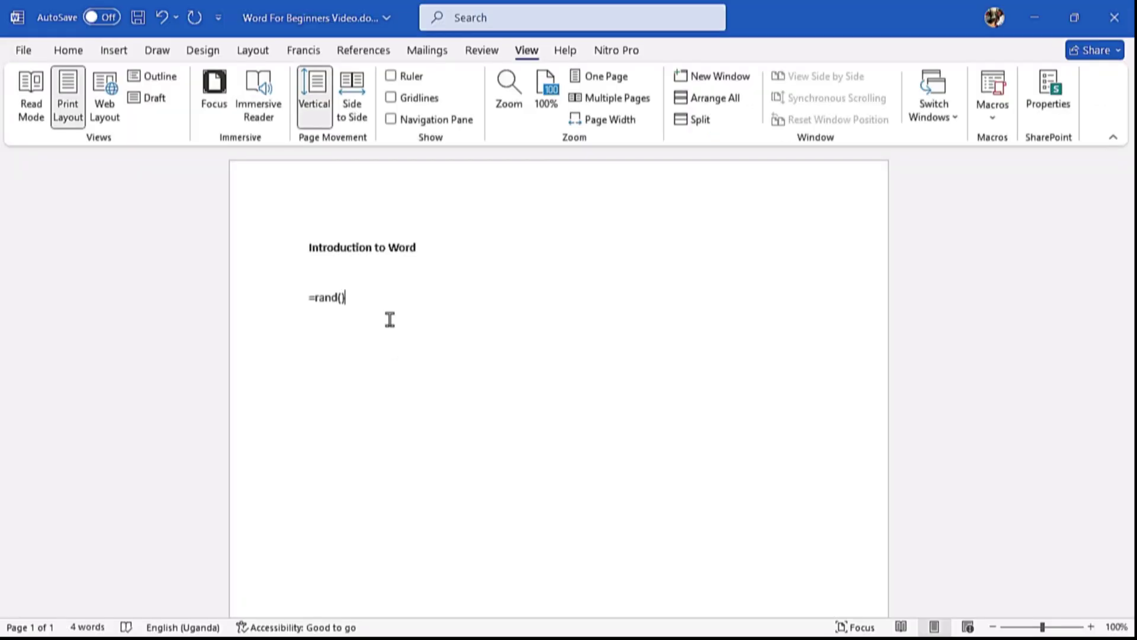
key(Return)
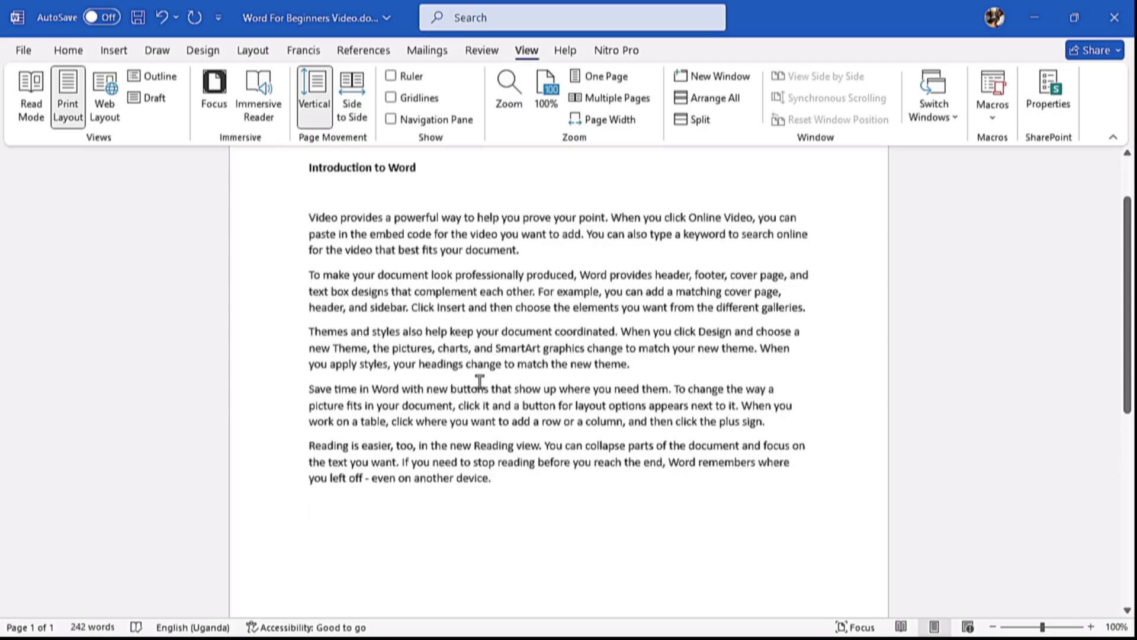
Insert a page break after the last sample paragraph and go to the new page
scroll(480, 379, down, 5)
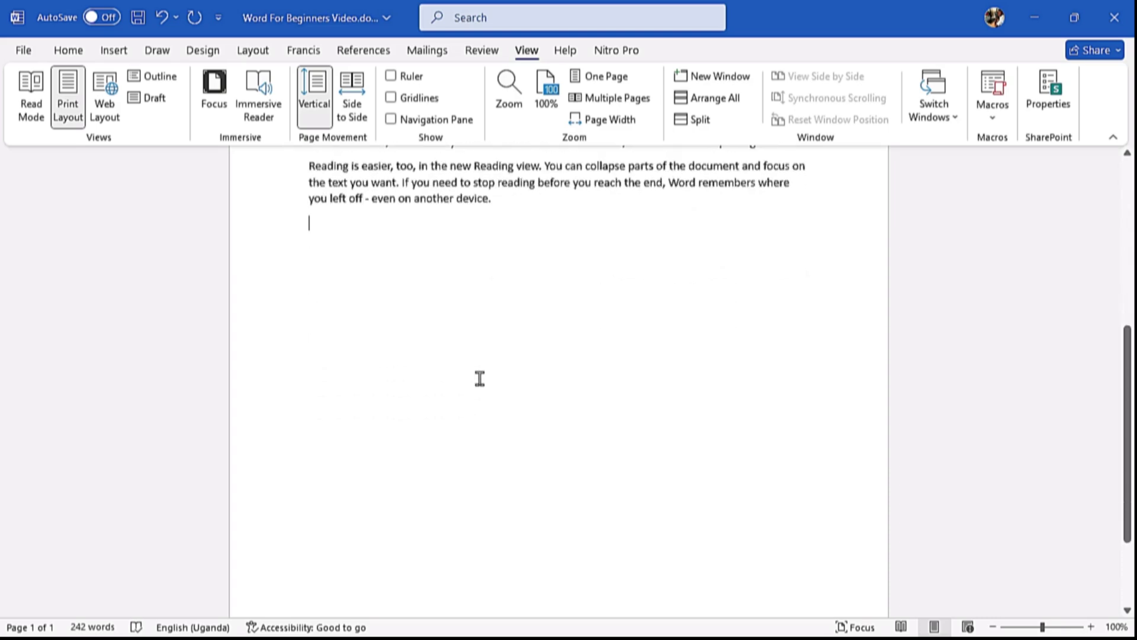
key(ctrl+Return)
scroll(468, 356, up, 5)
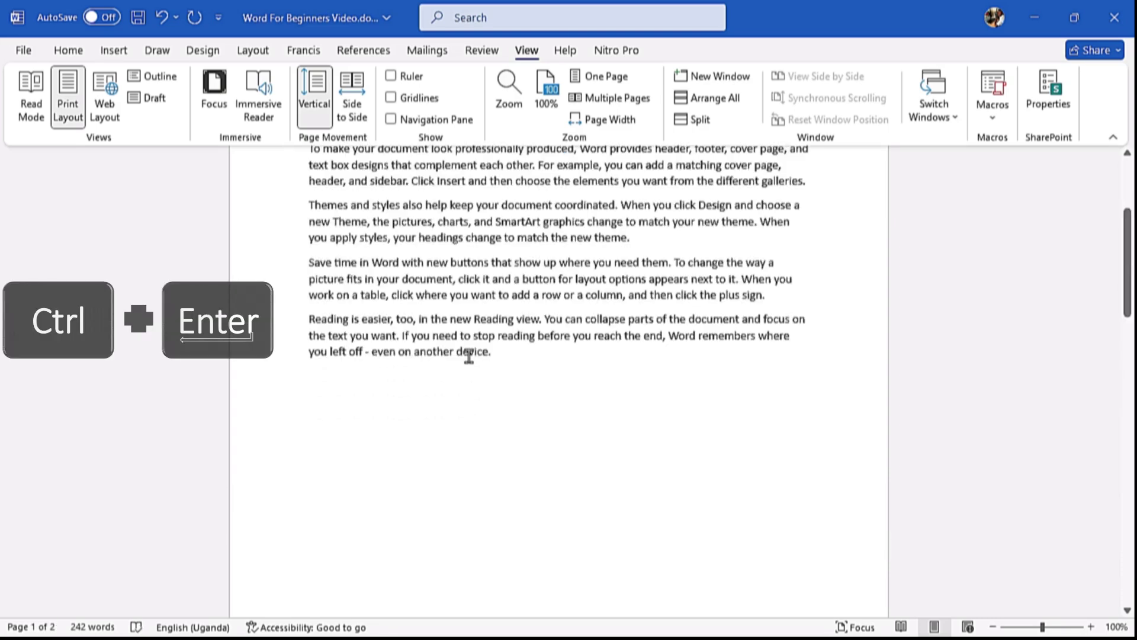
scroll(469, 355, down, 3)
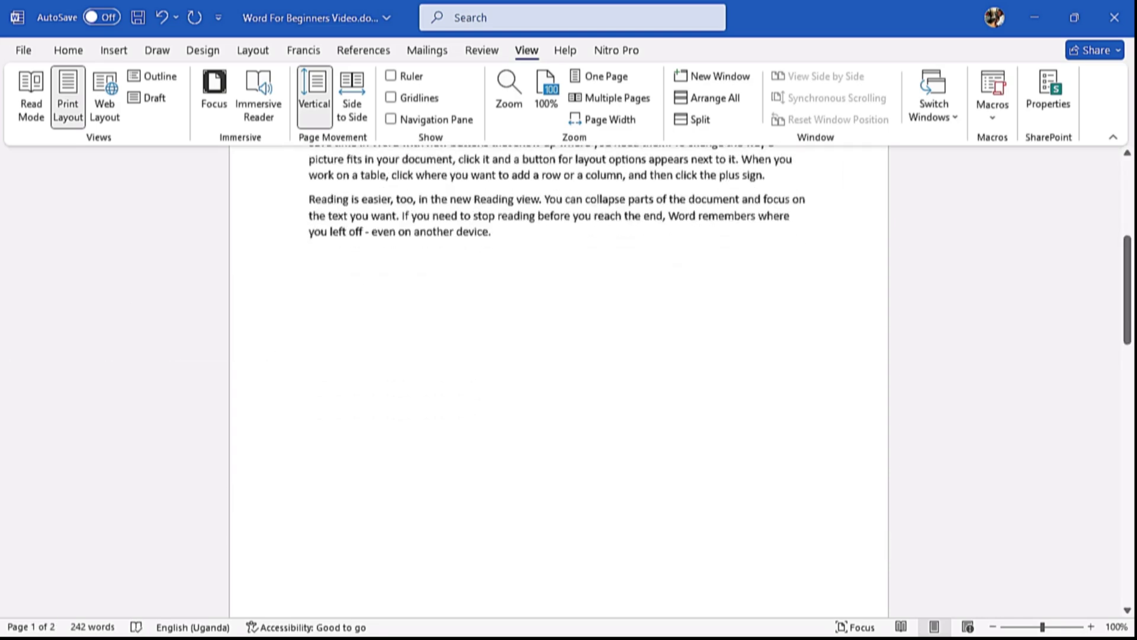
scroll(376, 500, down, 10)
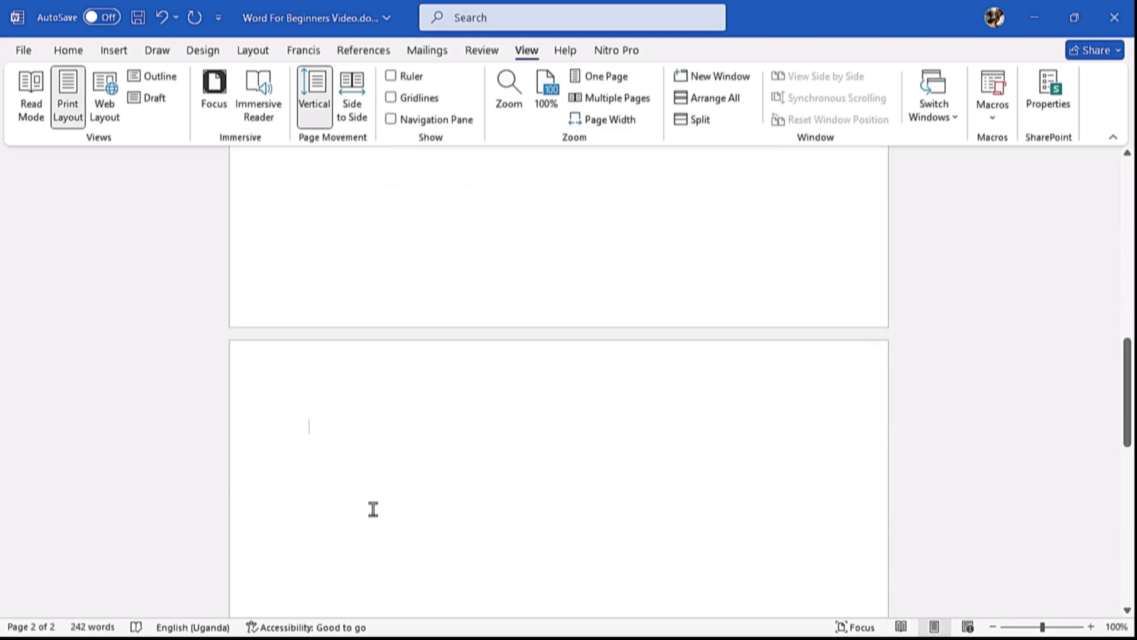
Examine the boundary between the text page and the new blank page, and the current page indicator
scroll(375, 490, up, 10)
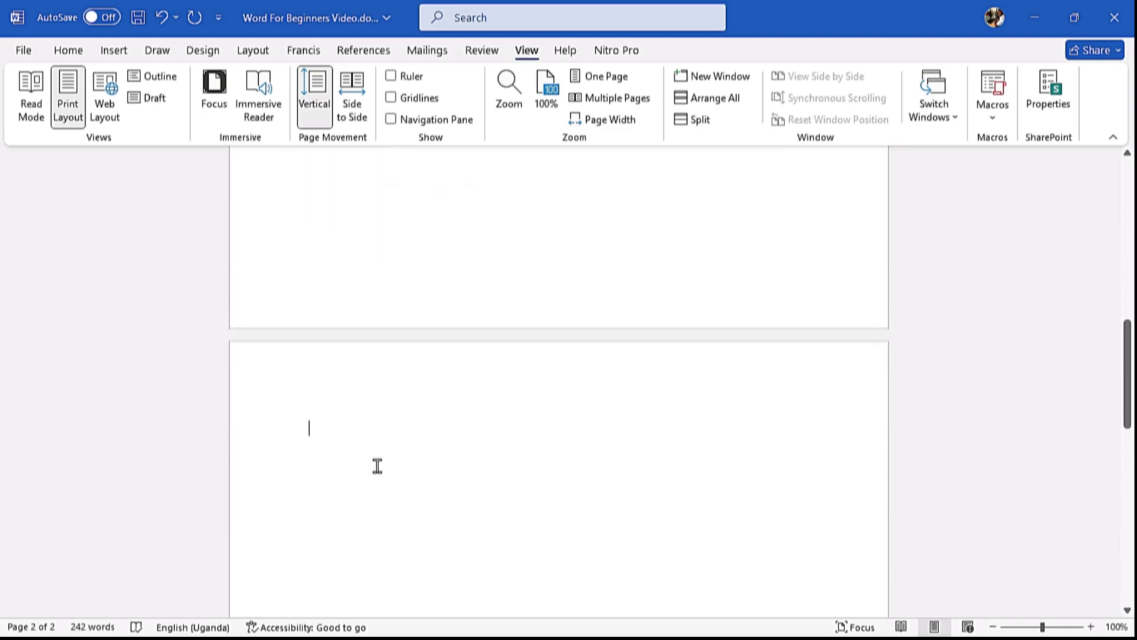
scroll(468, 449, down, 8)
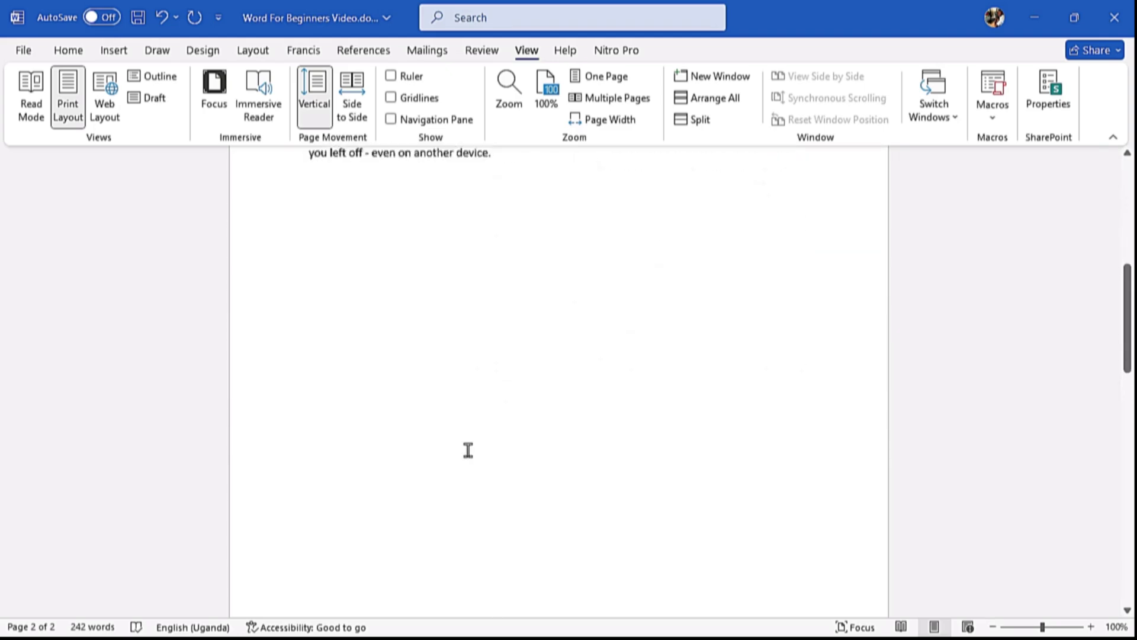
scroll(393, 475, down, 5)
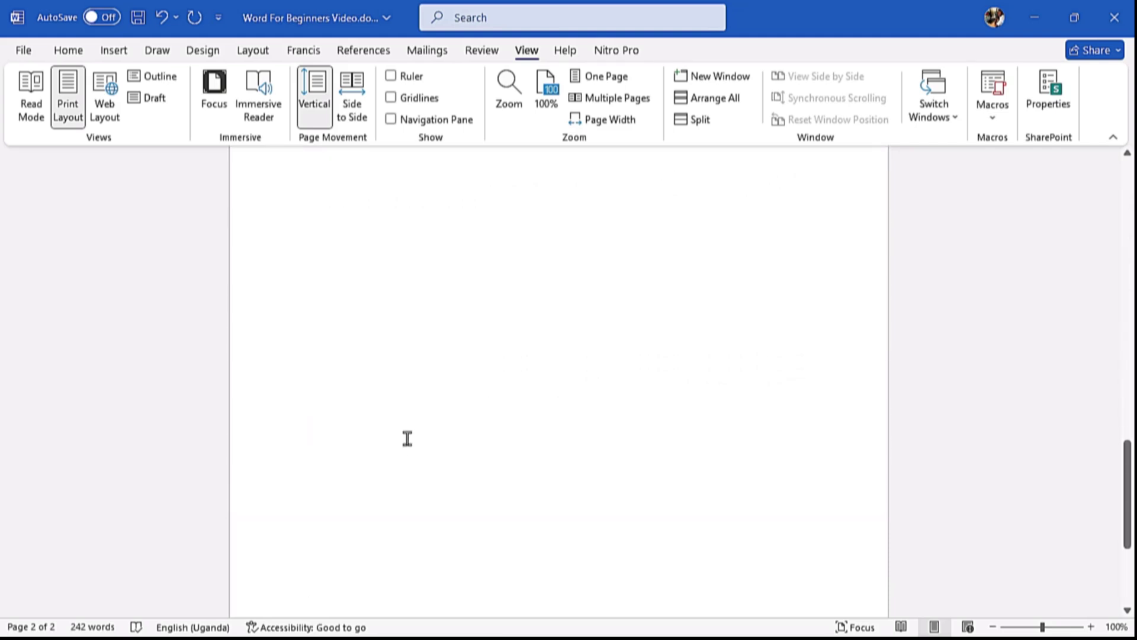
scroll(407, 416, up, 6)
scroll(2, 460, up, 3)
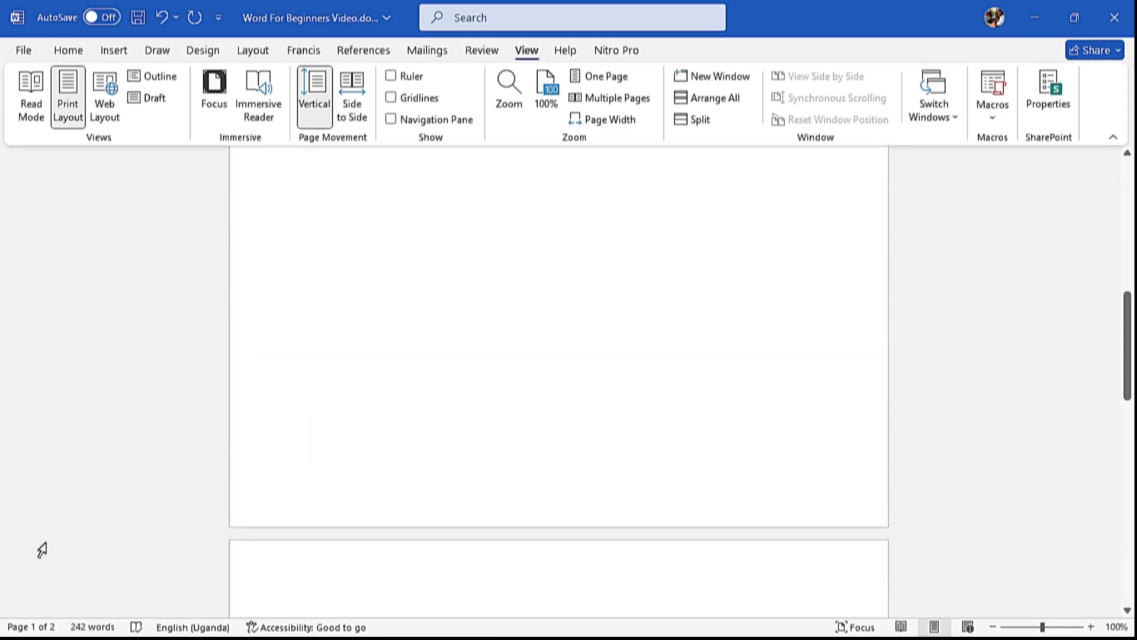
scroll(386, 421, down, 2)
scroll(417, 410, down, 3)
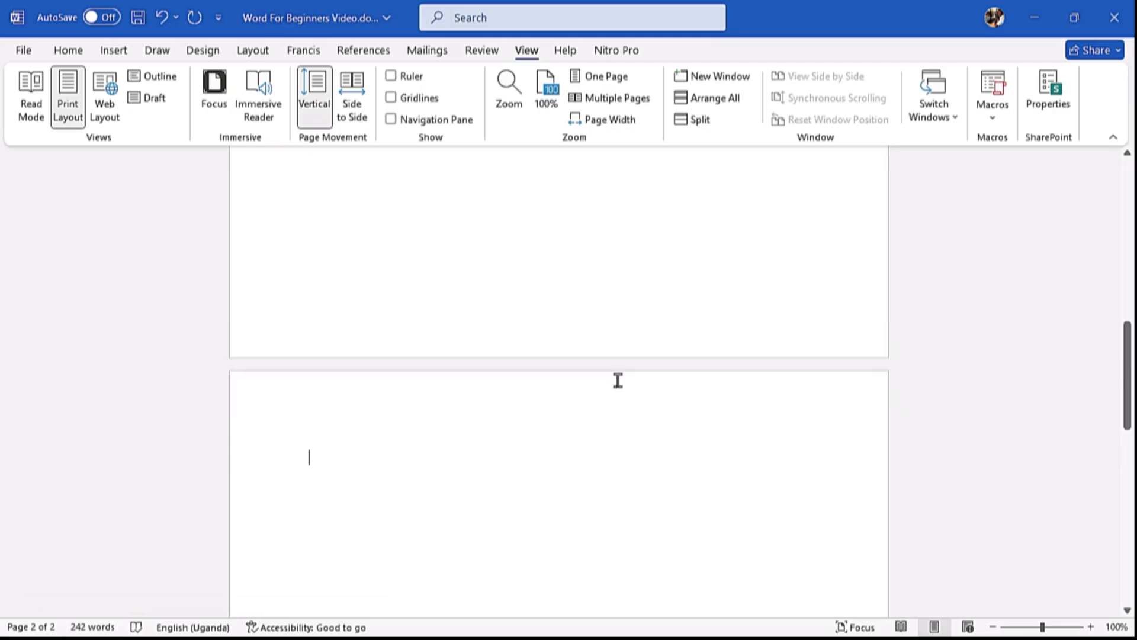
scroll(616, 379, up, 10)
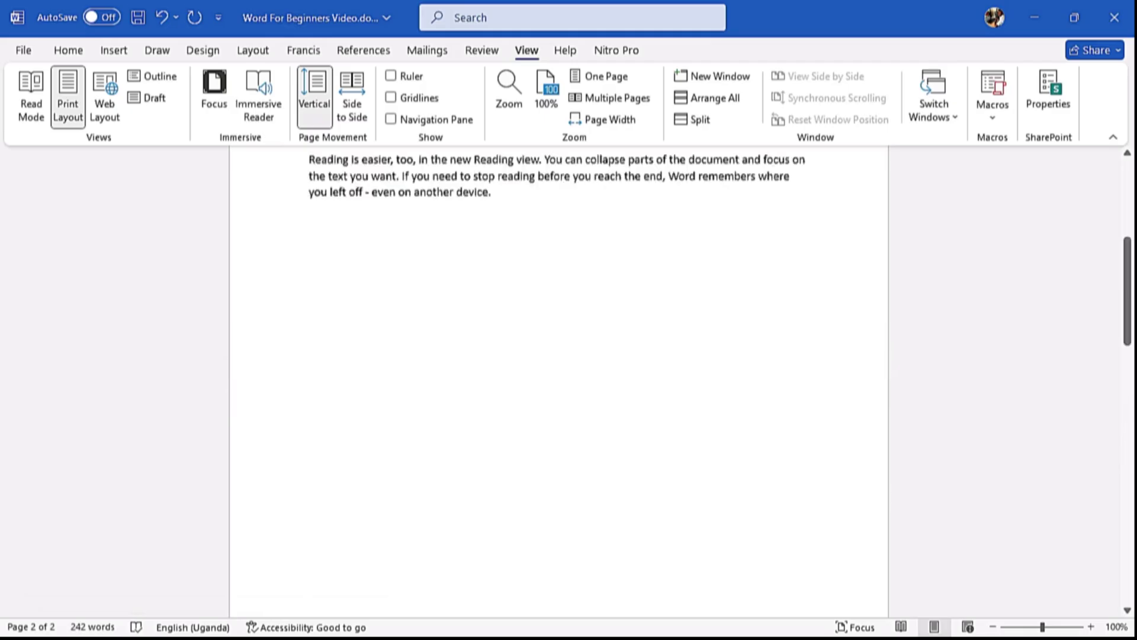
Place the cursor on the empty line below "Introduction to Word" and display the commands of the custom ribbon tab
click(505, 272)
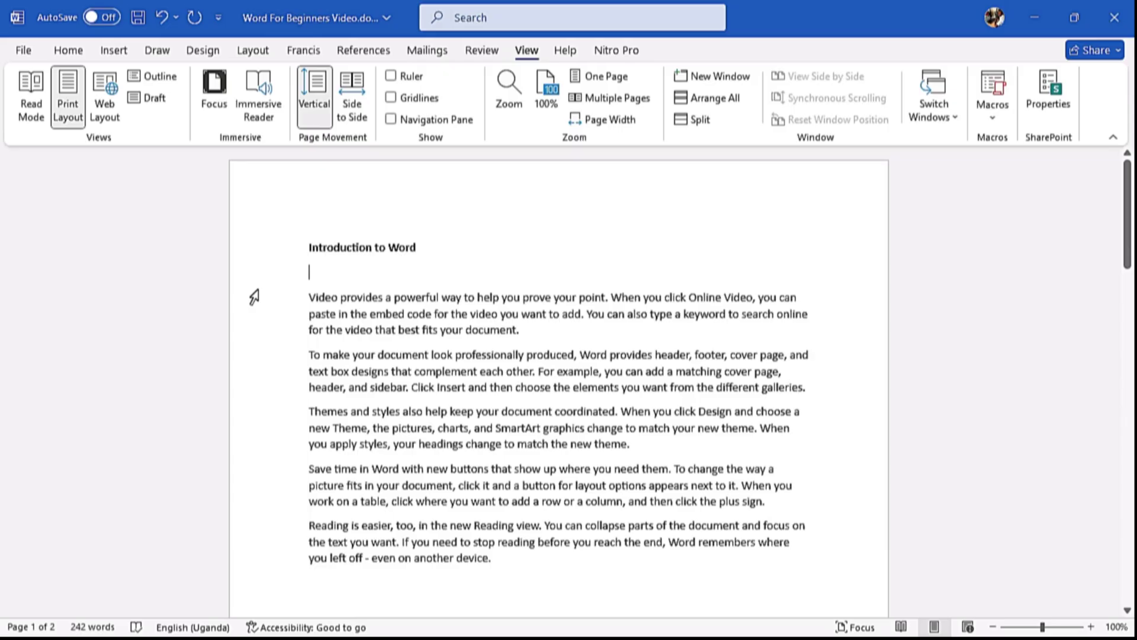
click(303, 50)
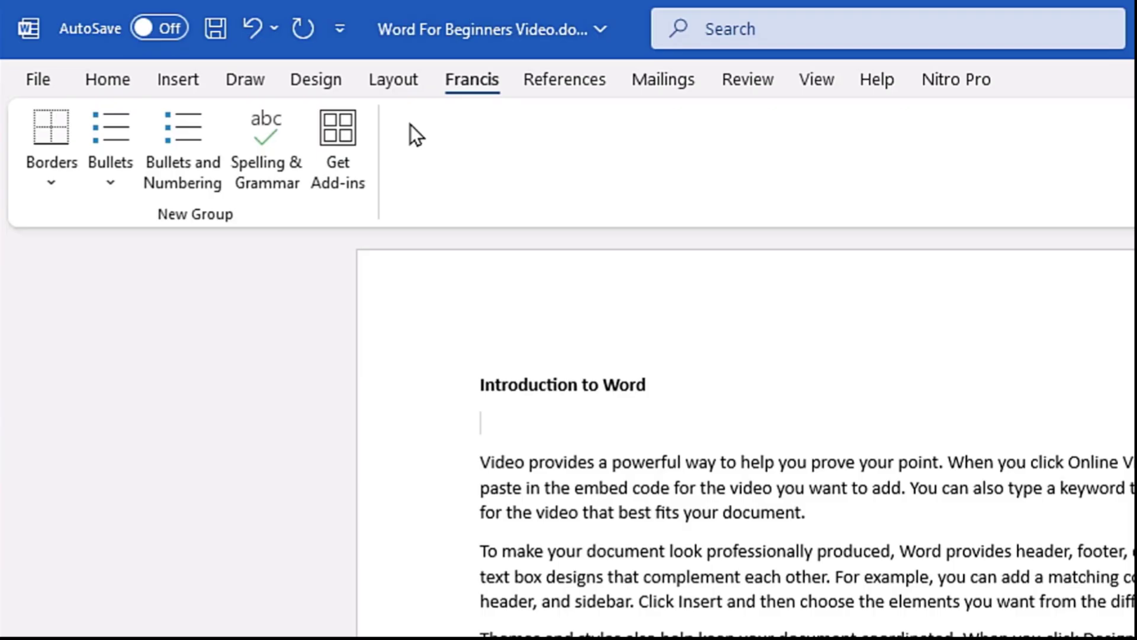